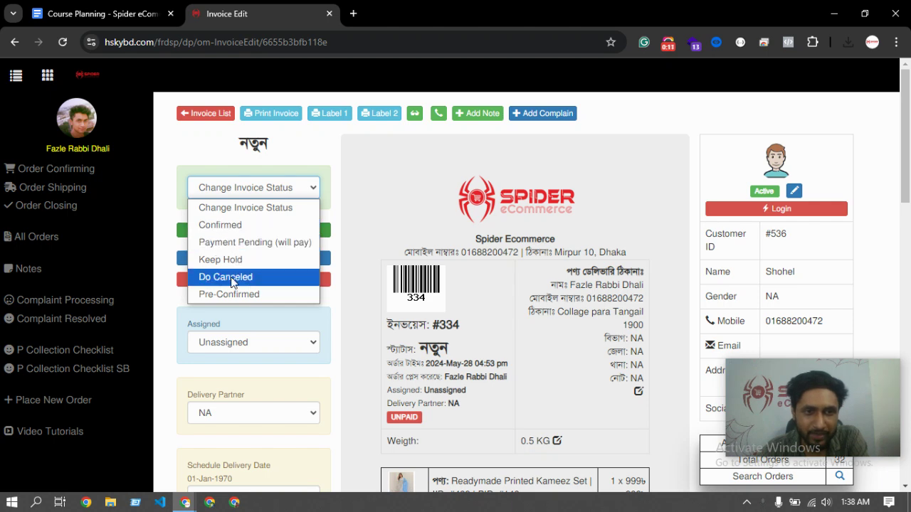
# Step: Put the open invoice on hold, giving as reason that the customer could not be reached because the mobile number was switched off
pyautogui.click(229, 277)
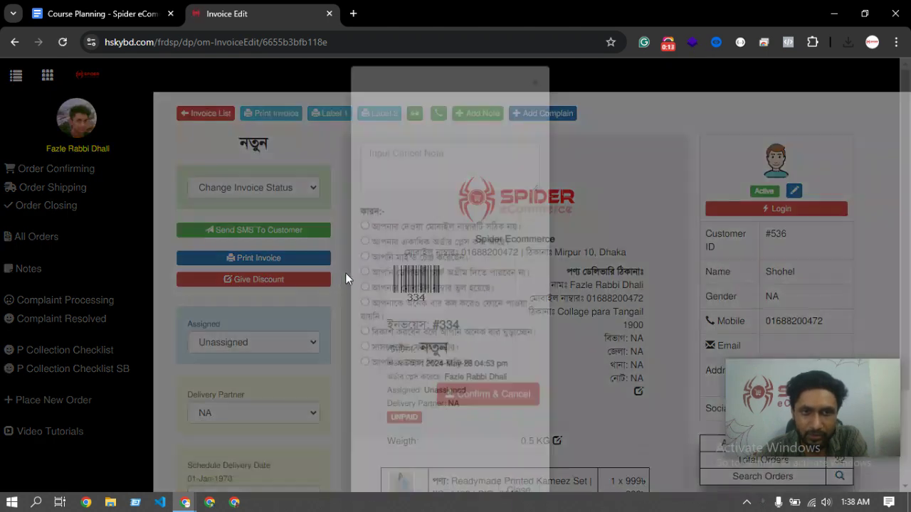
pyautogui.click(538, 169)
pyautogui.click(217, 195)
pyautogui.click(217, 258)
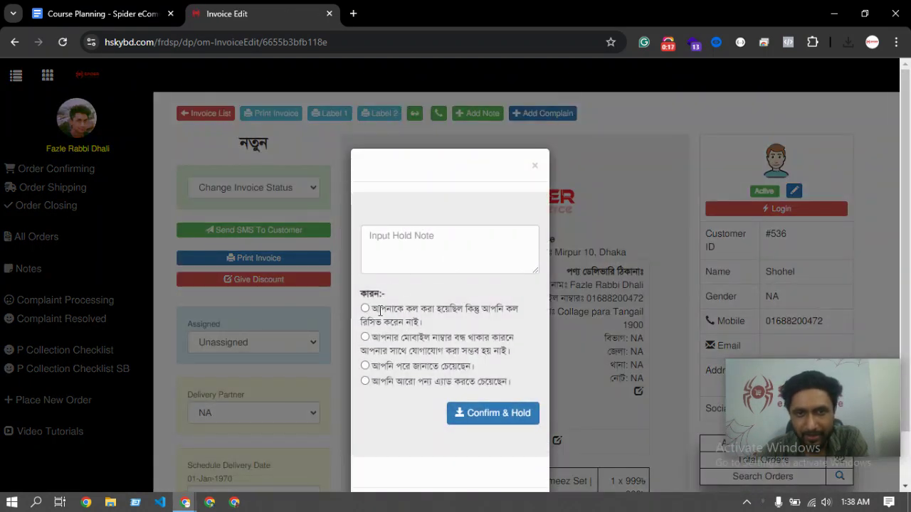
pyautogui.click(366, 336)
pyautogui.click(520, 415)
pyautogui.click(577, 342)
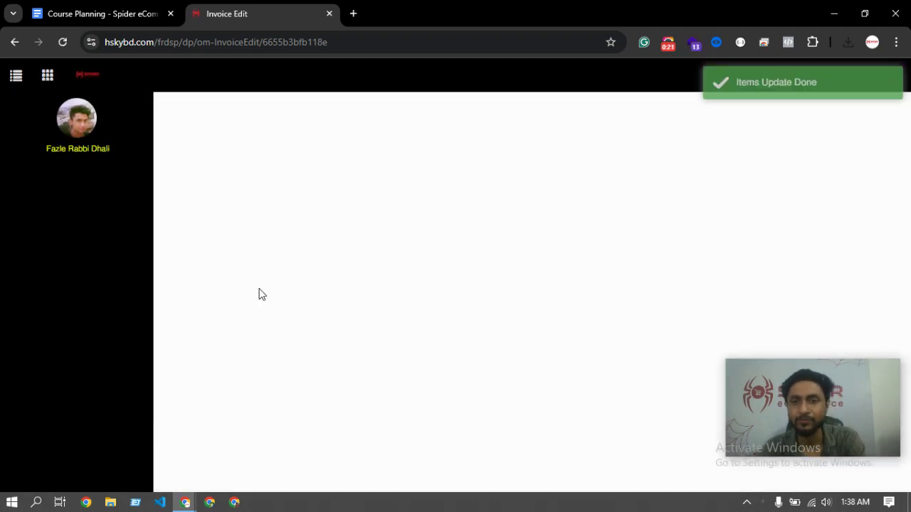
# Step: Open the Order Confirming list and look through the new orders and the status counters above them
pyautogui.click(68, 171)
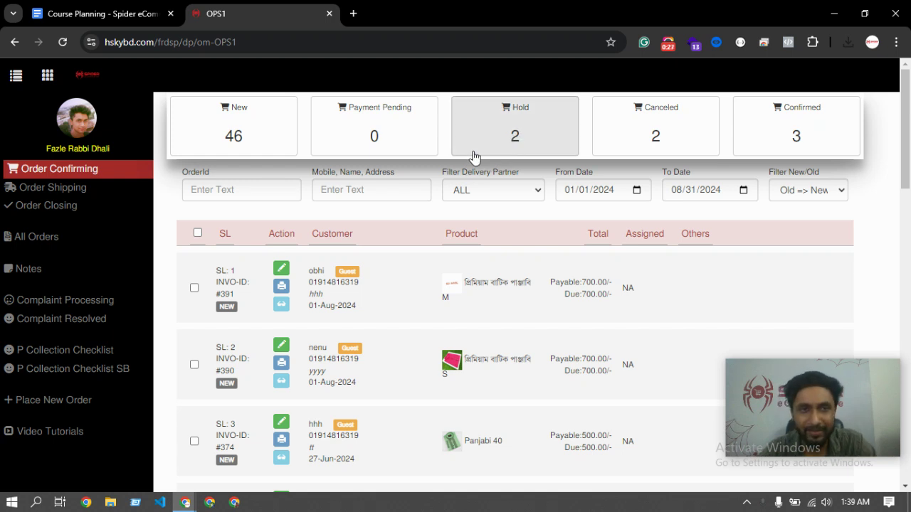
pyautogui.scroll(-6, 268, 365)
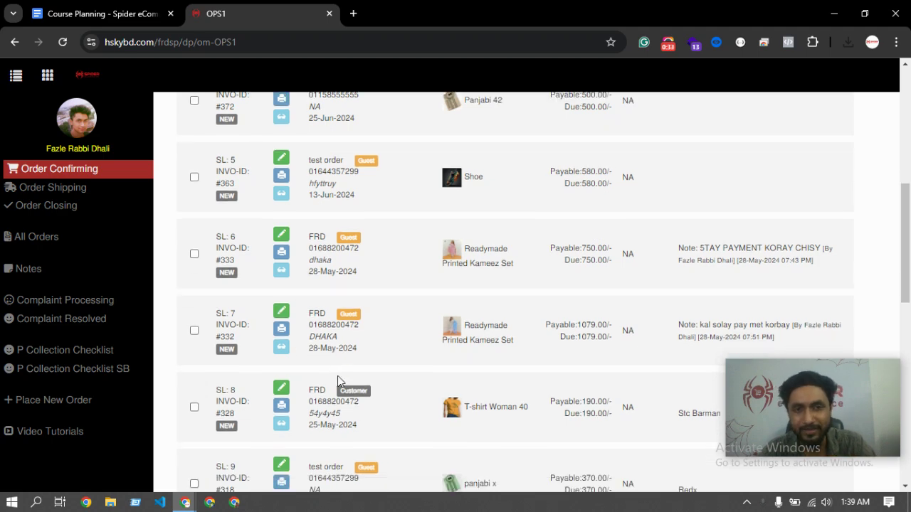
pyautogui.scroll(3, 334, 374)
pyautogui.scroll(3, 334, 373)
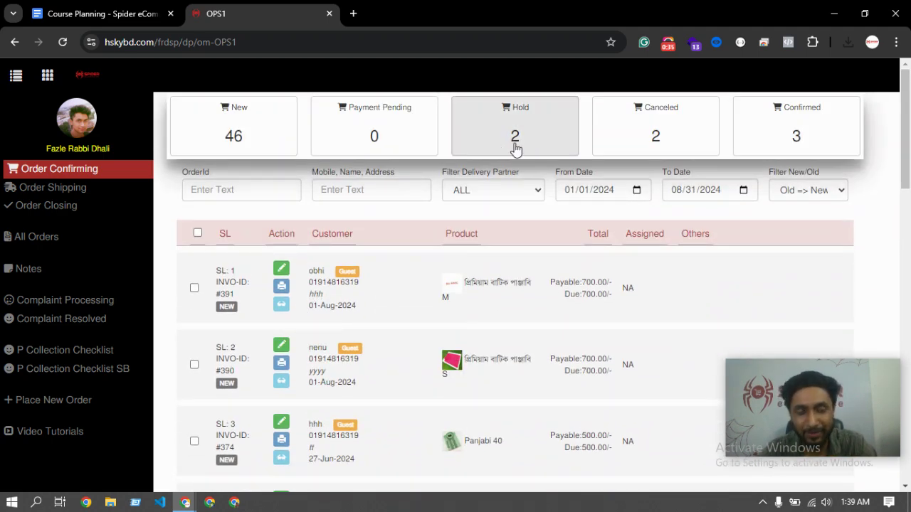
pyautogui.scroll(-4, 299, 288)
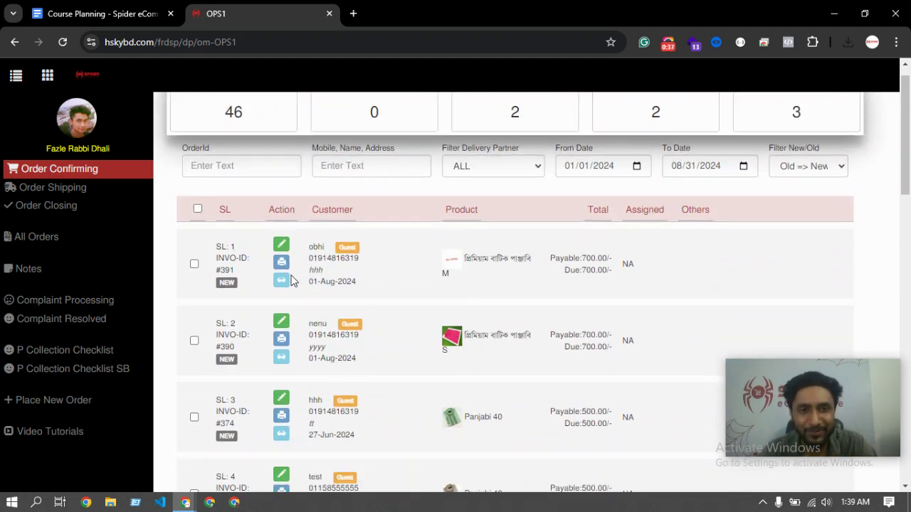
pyautogui.scroll(4, 438, 215)
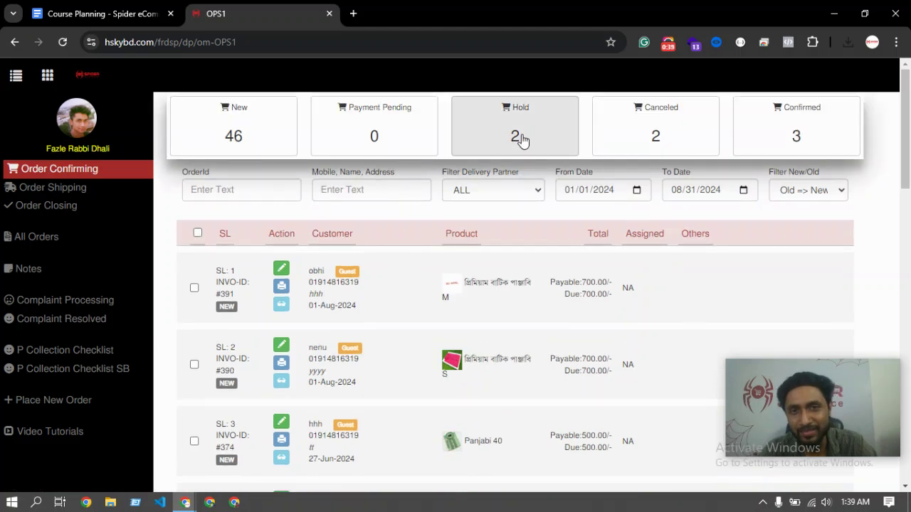
pyautogui.scroll(-1, 301, 382)
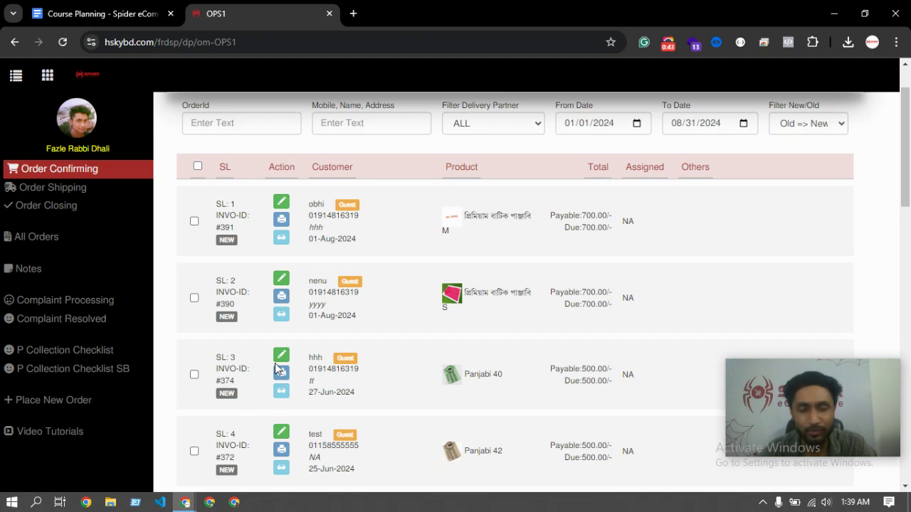
pyautogui.scroll(1, 336, 306)
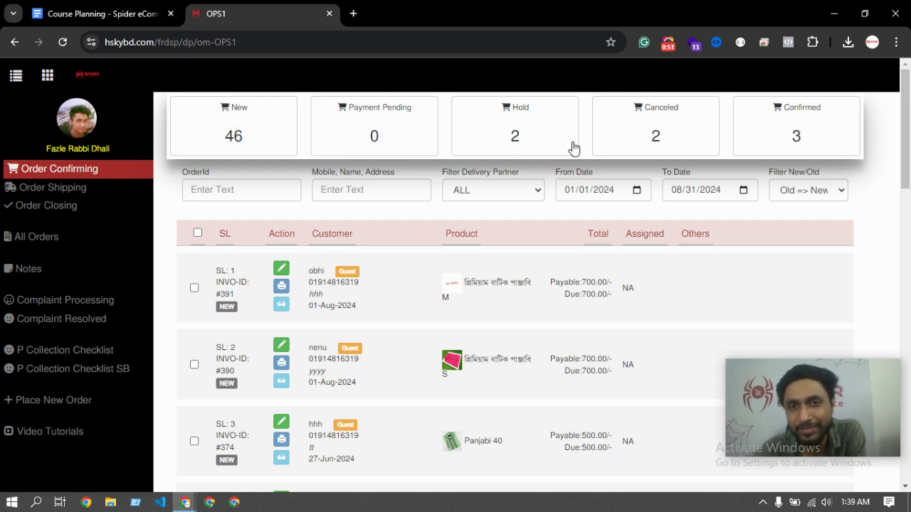
# Step: Show the Hold orders, and return to the New orders list to look through it for comparison
pyautogui.click(512, 144)
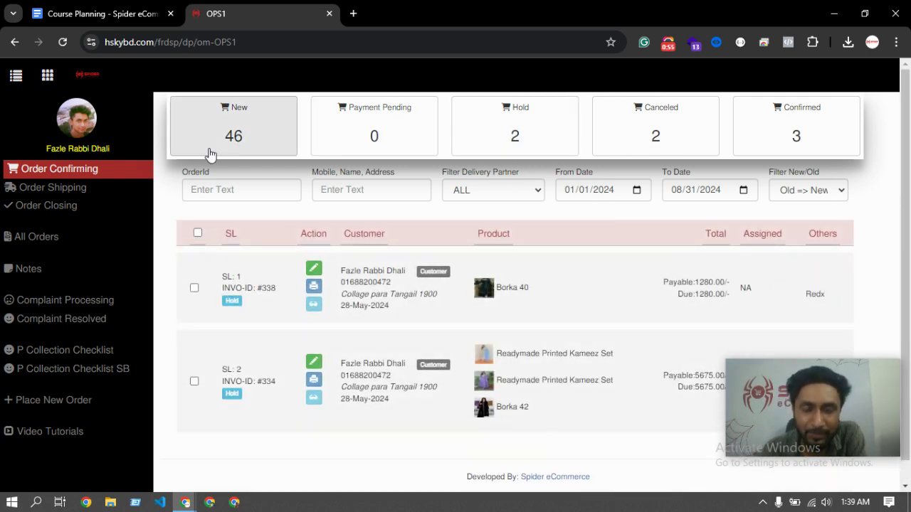
pyautogui.click(236, 139)
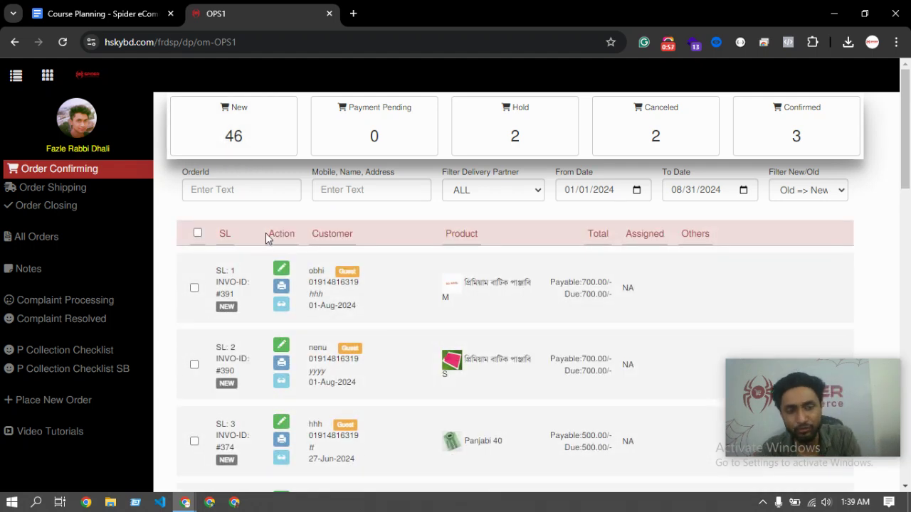
pyautogui.scroll(-3, 271, 377)
pyautogui.scroll(-1, 279, 361)
pyautogui.scroll(5, 278, 360)
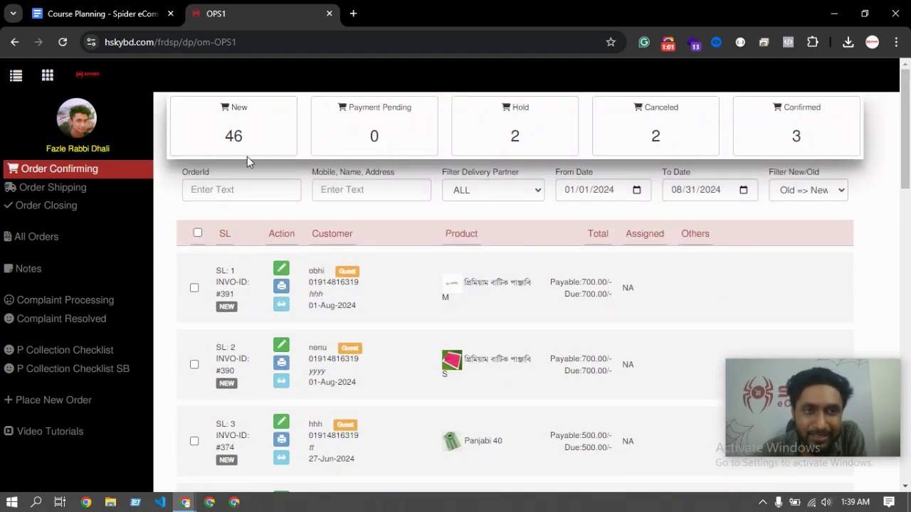
pyautogui.click(232, 136)
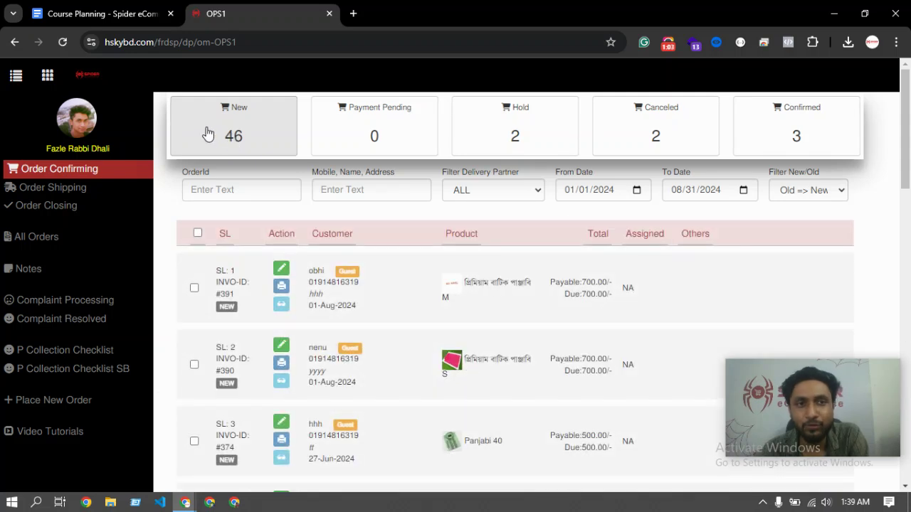
# Step: Filter the list to Hold orders and open the invoice of the Borka 40 order for editing, going to its order tracking
pyautogui.click(512, 147)
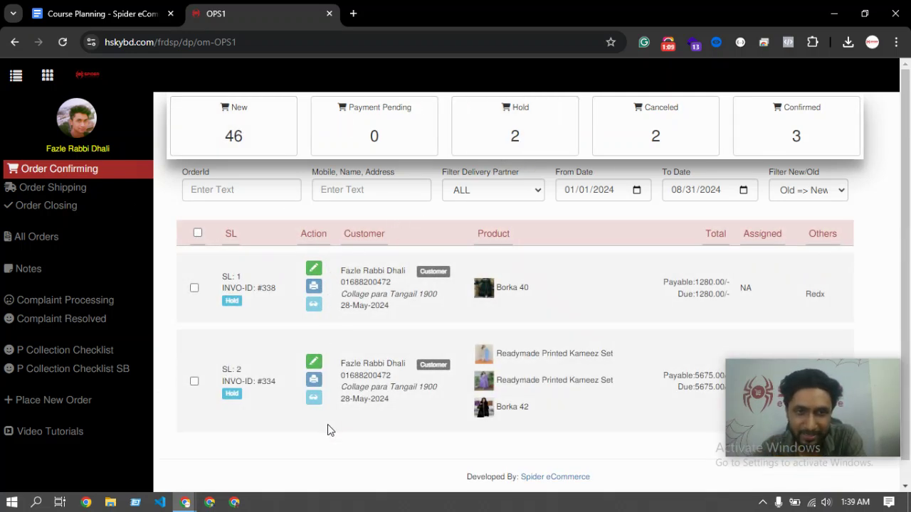
pyautogui.click(313, 269)
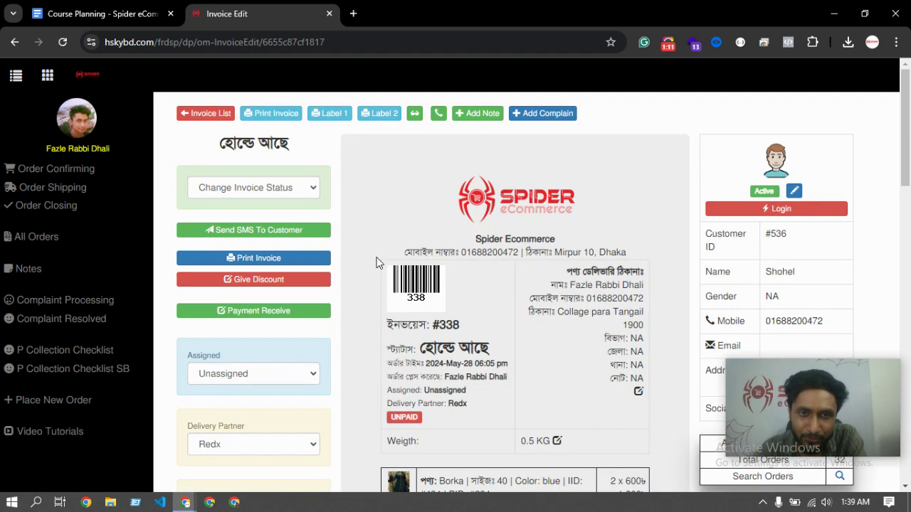
pyautogui.scroll(-1, 400, 305)
pyautogui.scroll(-8, 400, 304)
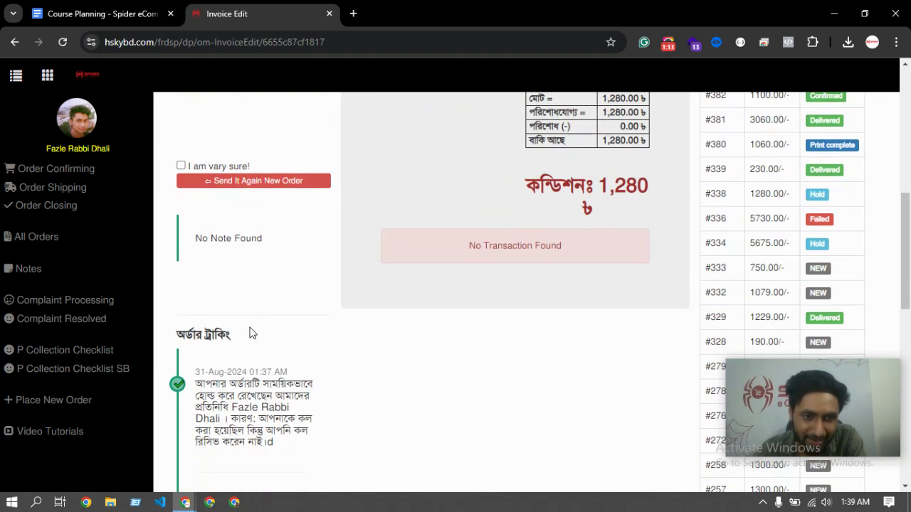
# Step: Examine the latest order tracking entry with its hold reason, and the delivery address on the invoice
pyautogui.moveTo(198, 244); pyautogui.dragTo(306, 258)
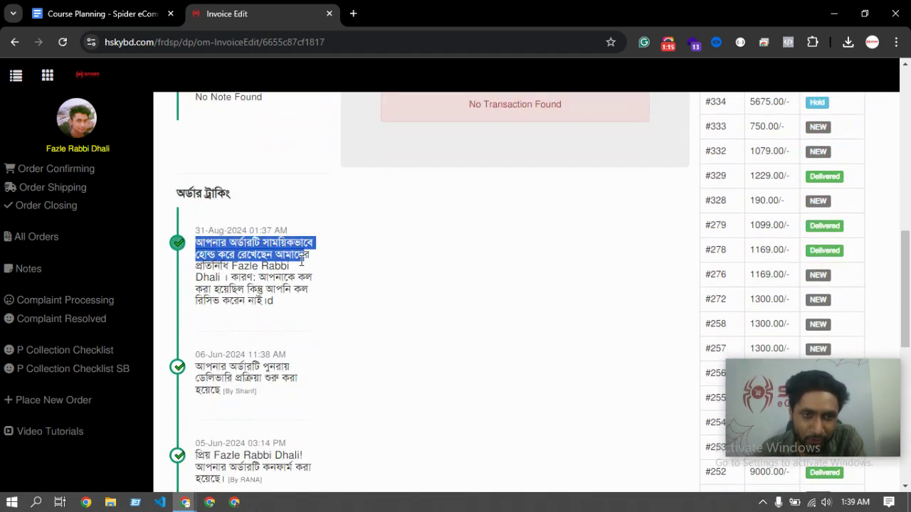
pyautogui.doubleClick(245, 266)
pyautogui.click(258, 266)
pyautogui.scroll(3, 267, 277)
pyautogui.scroll(-3, 267, 278)
pyautogui.moveTo(259, 279); pyautogui.dragTo(348, 309)
pyautogui.click(301, 301)
pyautogui.scroll(7, 352, 285)
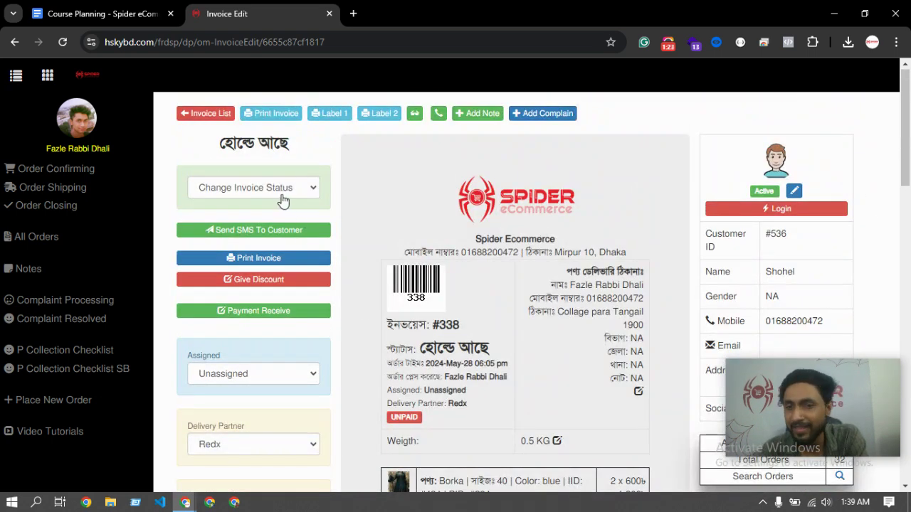
pyautogui.moveTo(654, 303); pyautogui.dragTo(590, 309)
pyautogui.click(602, 306)
pyautogui.click(591, 309)
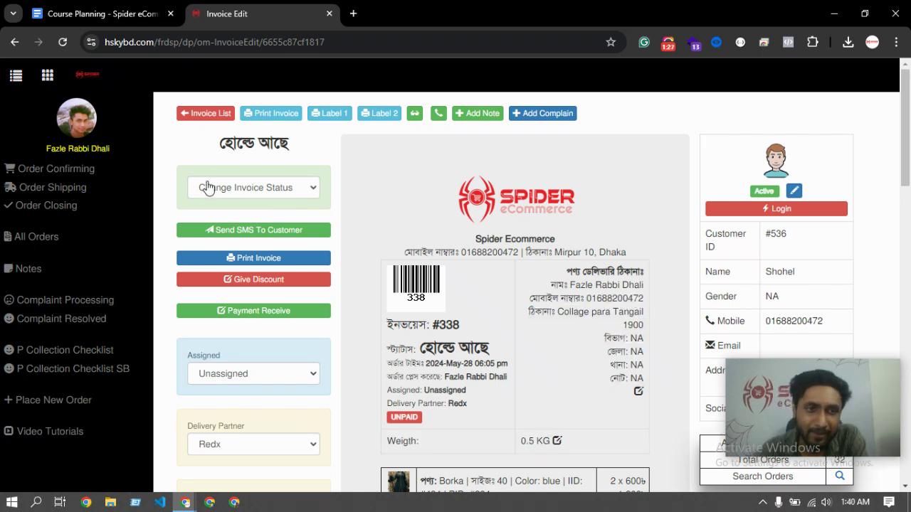
# Step: Change the Borka invoice's status to Confirmed with Steadfast as the delivery partner
pyautogui.click(244, 193)
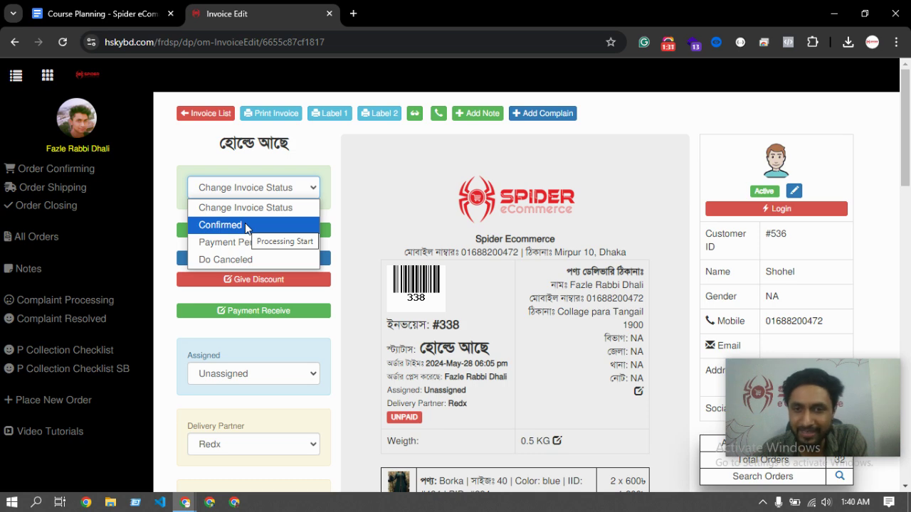
pyautogui.click(220, 225)
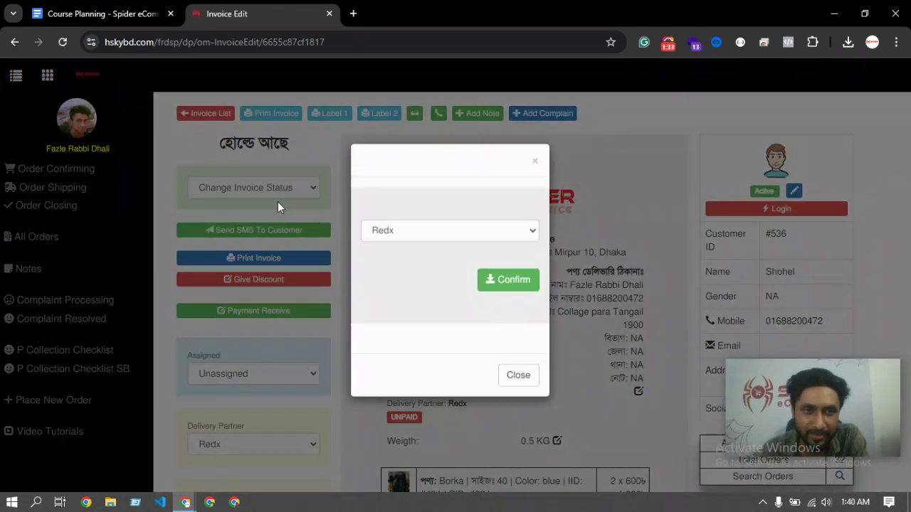
pyautogui.click(433, 237)
pyautogui.click(412, 290)
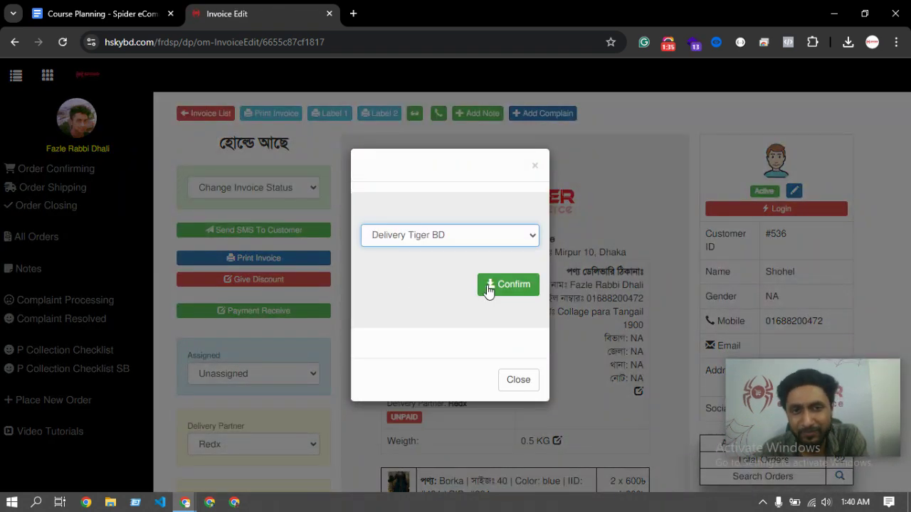
pyautogui.click(427, 235)
pyautogui.click(406, 430)
pyautogui.click(502, 290)
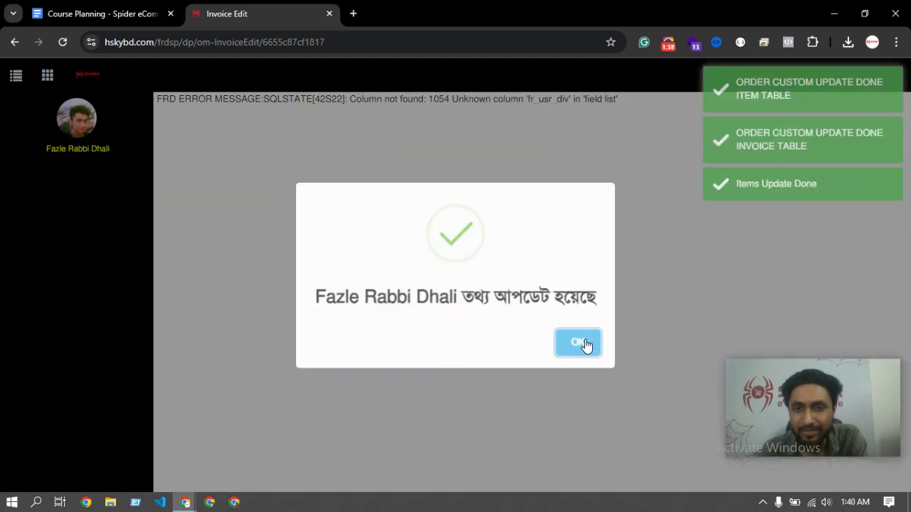
pyautogui.click(583, 345)
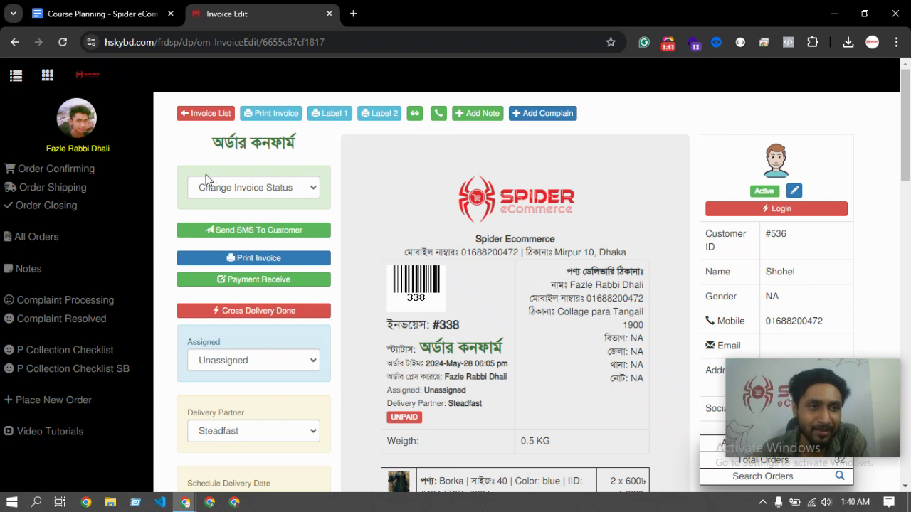
# Step: Return to the Hold orders in Order Confirming and open the remaining invoice, which contains the Readymade Printed Kameez Sets
pyautogui.click(80, 170)
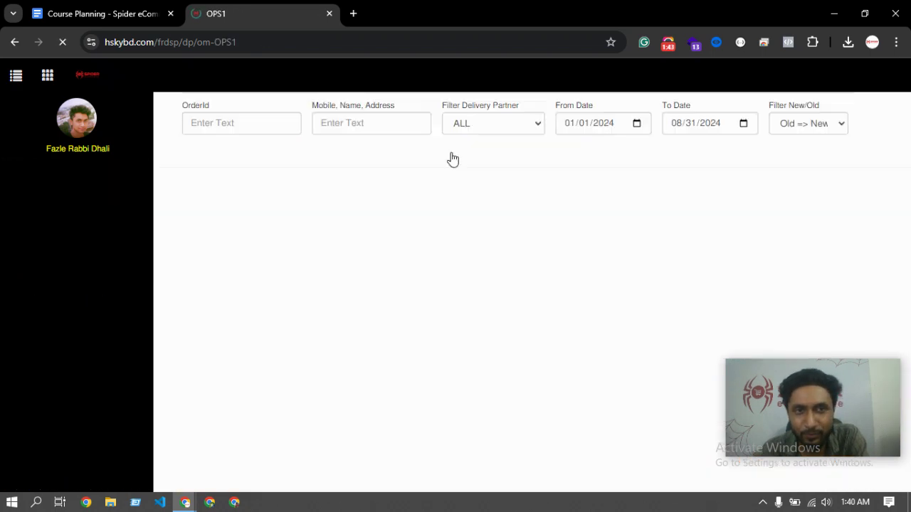
pyautogui.click(533, 136)
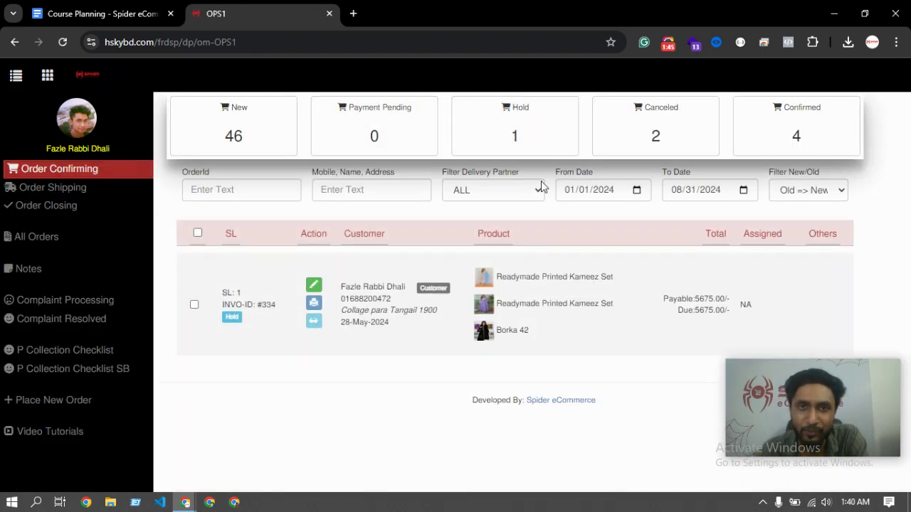
pyautogui.click(313, 284)
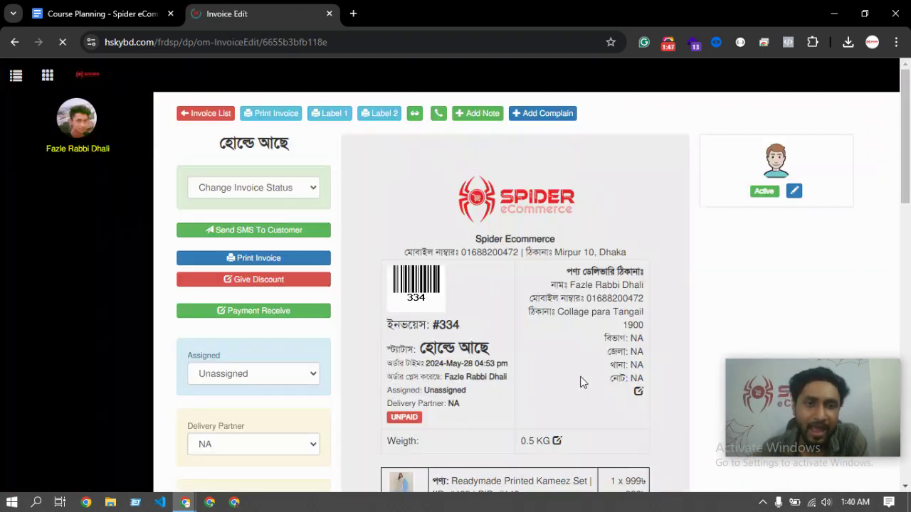
pyautogui.scroll(-1, 612, 322)
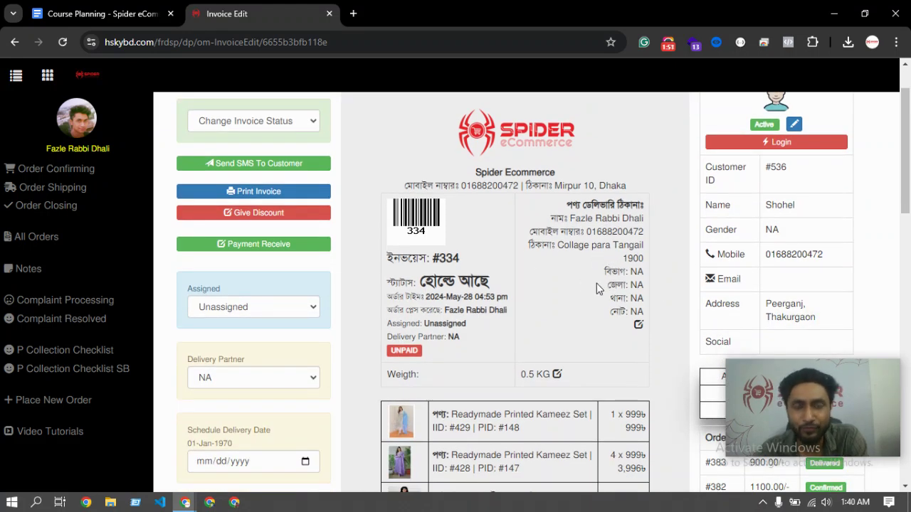
pyautogui.scroll(1, 596, 288)
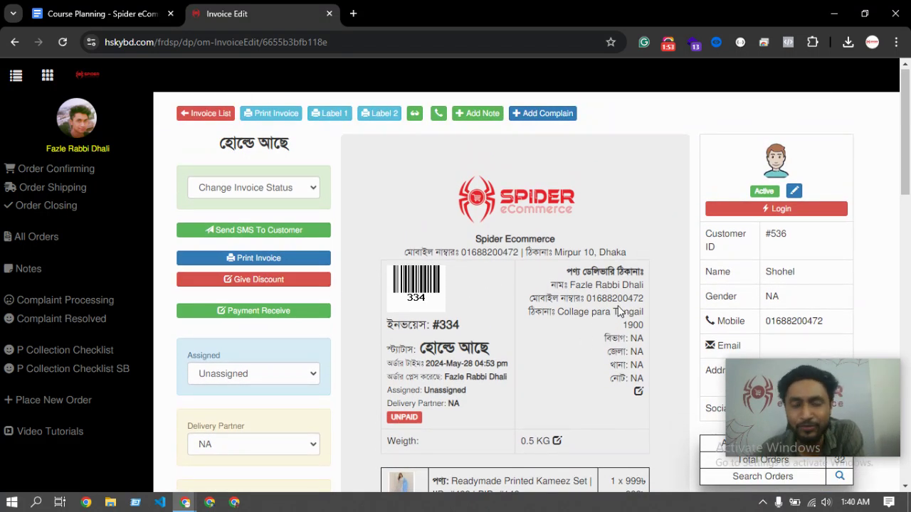
# Step: Cancel the held Kameez Set invoice with the reason that the customer has placed multiple orders, and return to the Order Confirming list
pyautogui.click(278, 200)
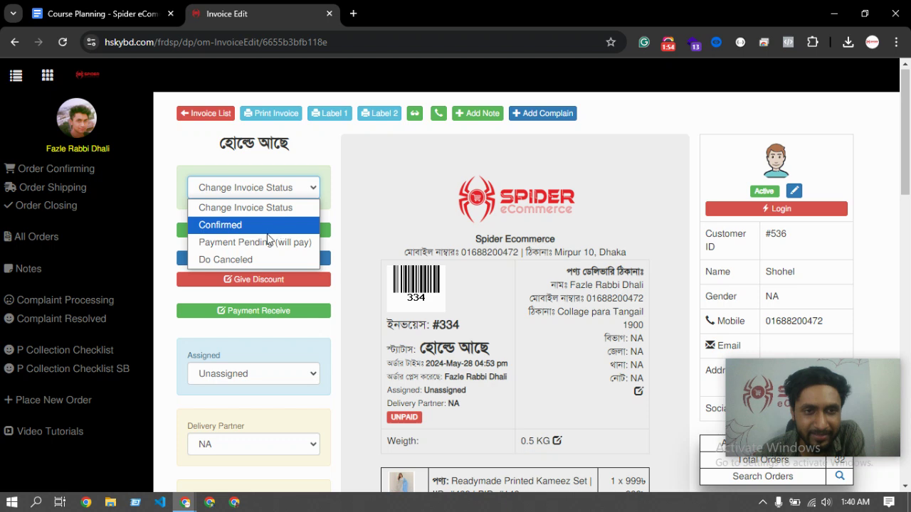
pyautogui.click(227, 261)
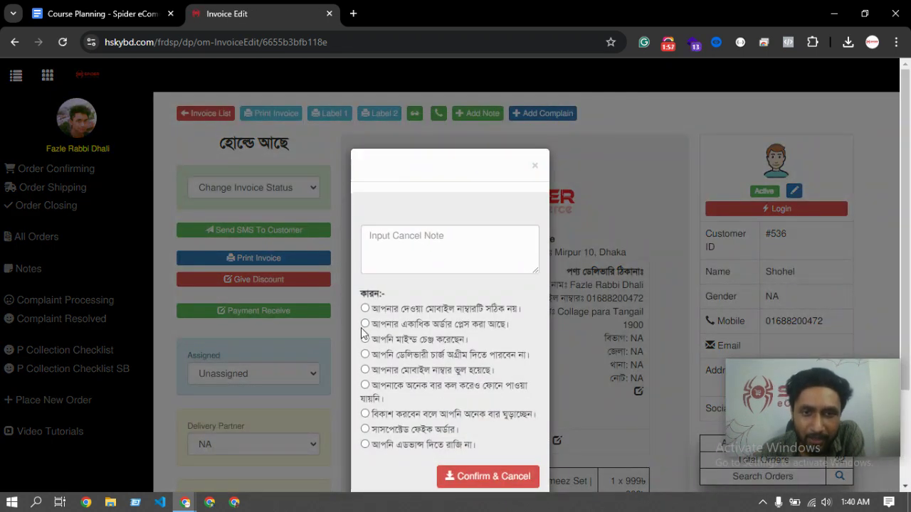
pyautogui.click(365, 324)
pyautogui.scroll(-1, 480, 367)
pyautogui.click(480, 362)
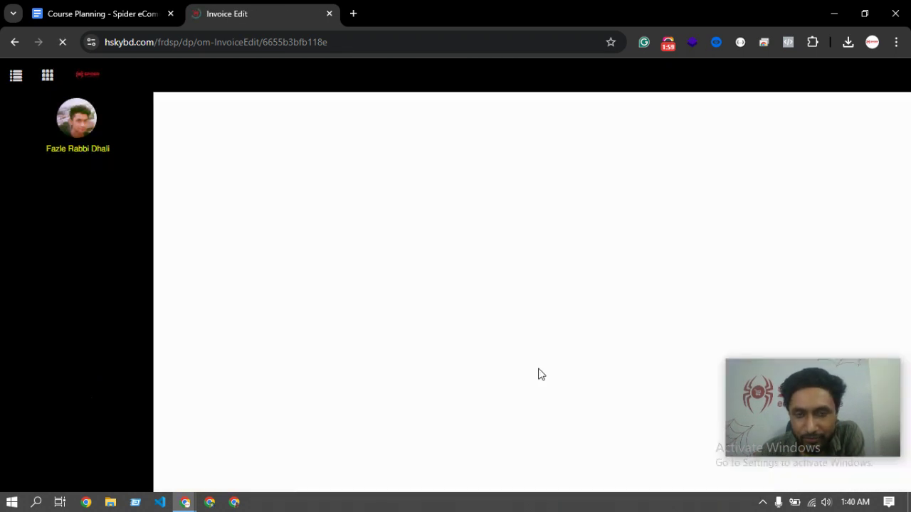
pyautogui.click(590, 364)
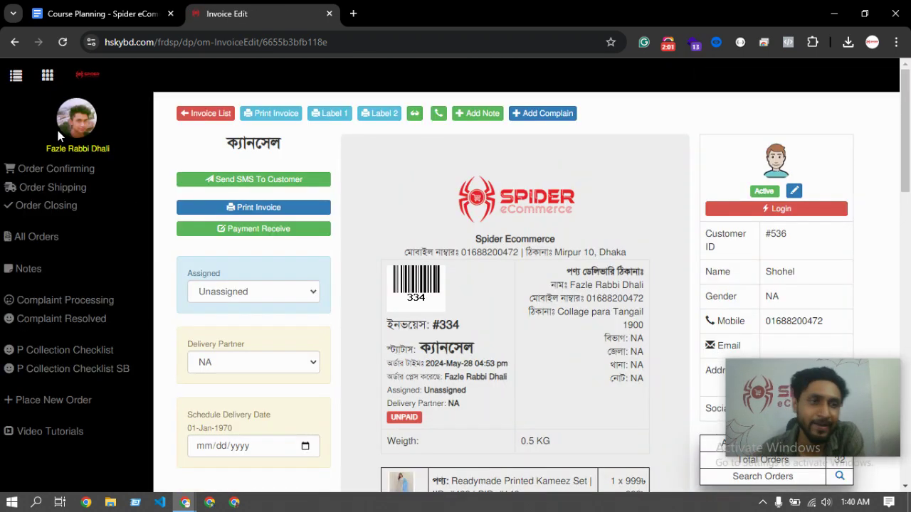
pyautogui.click(78, 175)
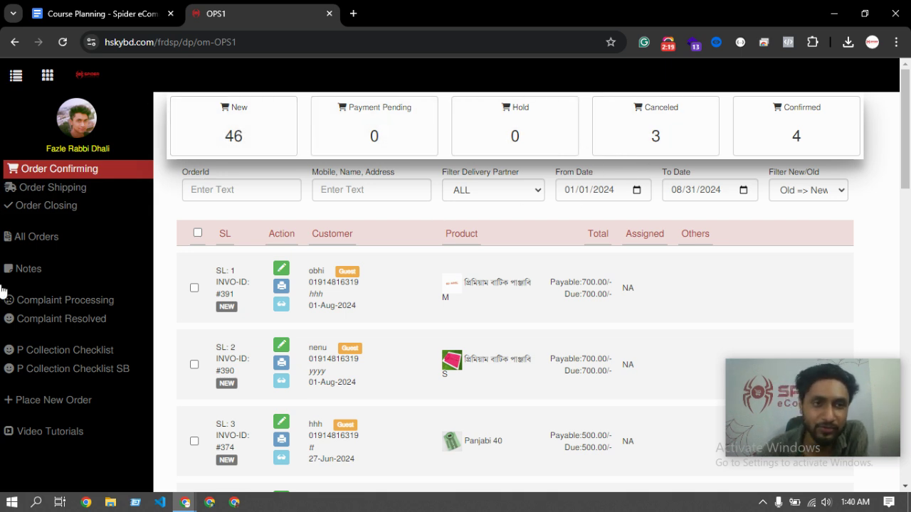
pyautogui.scroll(-2, 338, 267)
pyautogui.scroll(2, 337, 265)
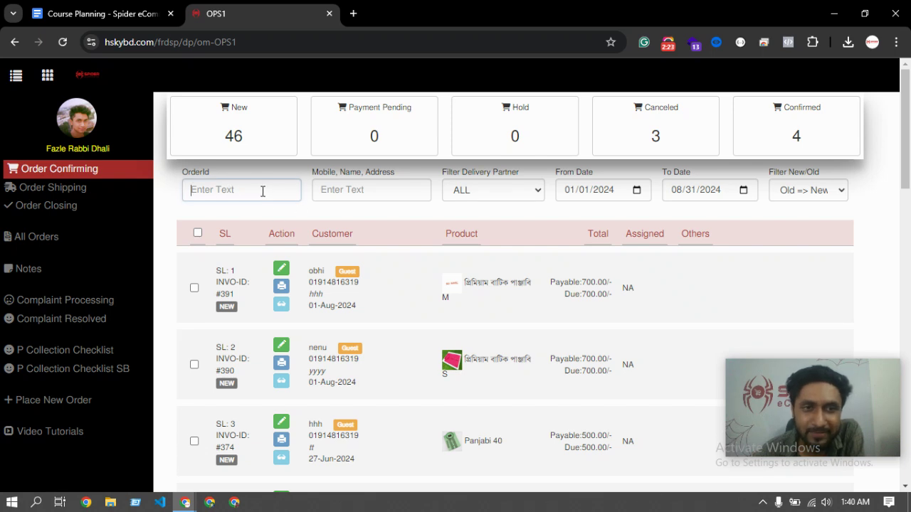
pyautogui.click(462, 218)
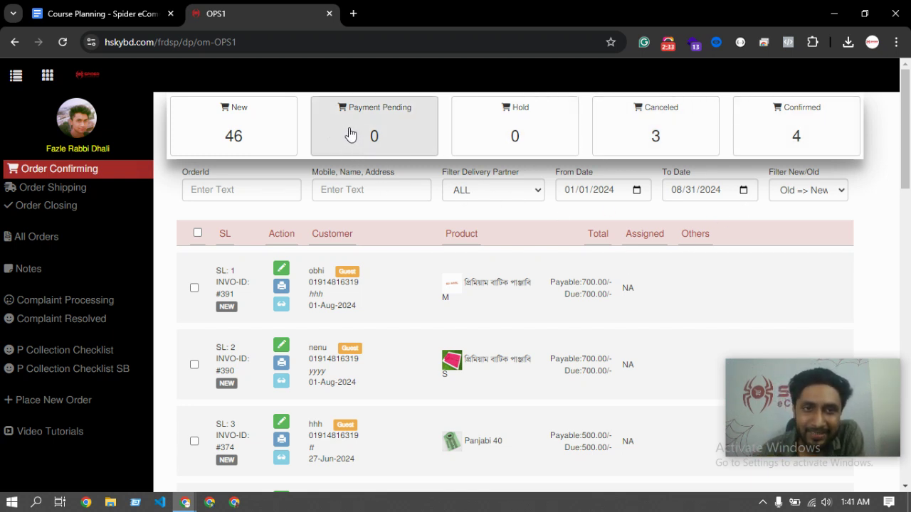
pyautogui.click(387, 136)
pyautogui.click(110, 188)
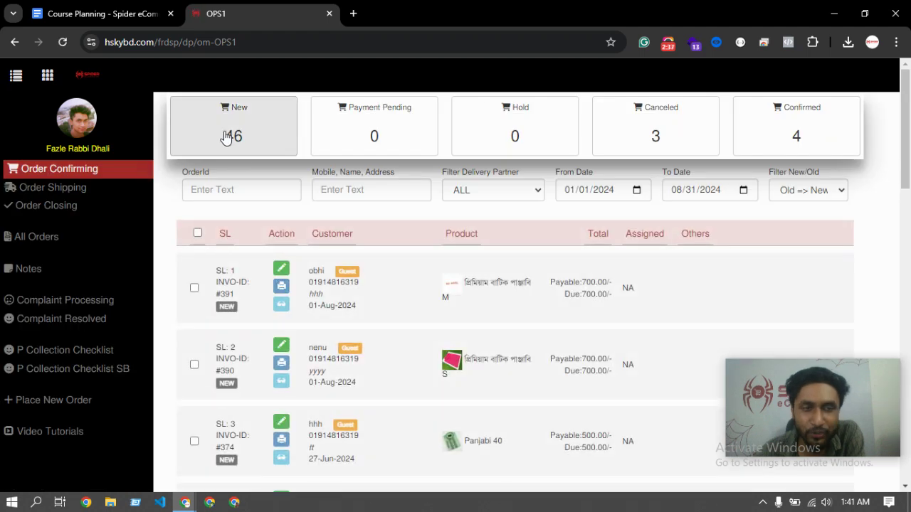
# Step: Open the new 750.00 Readymade Printed Kameez Set order and review its delivery address and price details
pyautogui.scroll(-3, 284, 341)
pyautogui.scroll(-2, 283, 348)
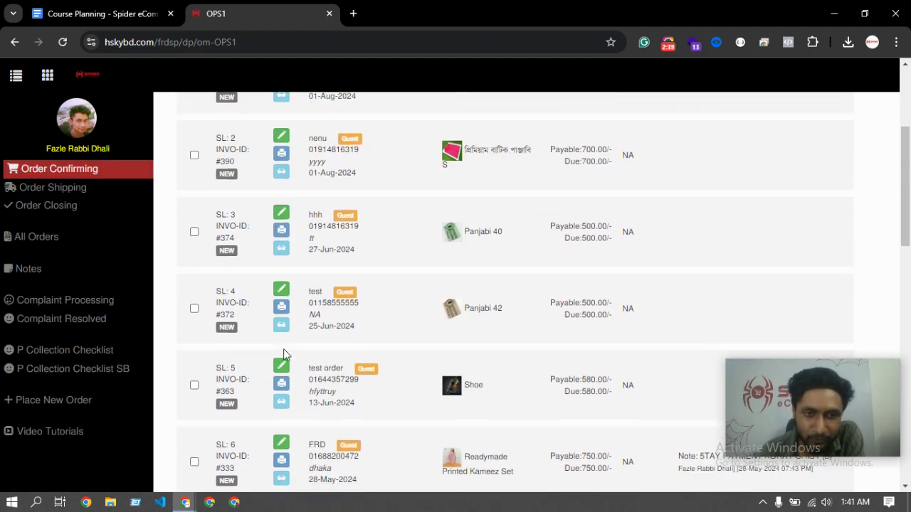
pyautogui.click(282, 319)
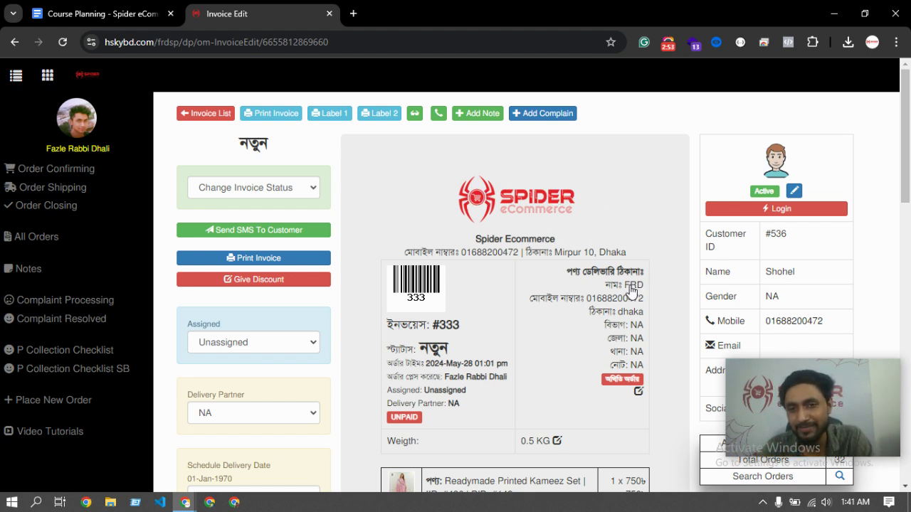
pyautogui.moveTo(653, 302)
pyautogui.mouseDown()
pyautogui.moveTo(589, 305)
pyautogui.moveTo(671, 302)
pyautogui.mouseUp()
pyautogui.scroll(-4, 649, 325)
pyautogui.click(661, 312)
pyautogui.scroll(3, 661, 300)
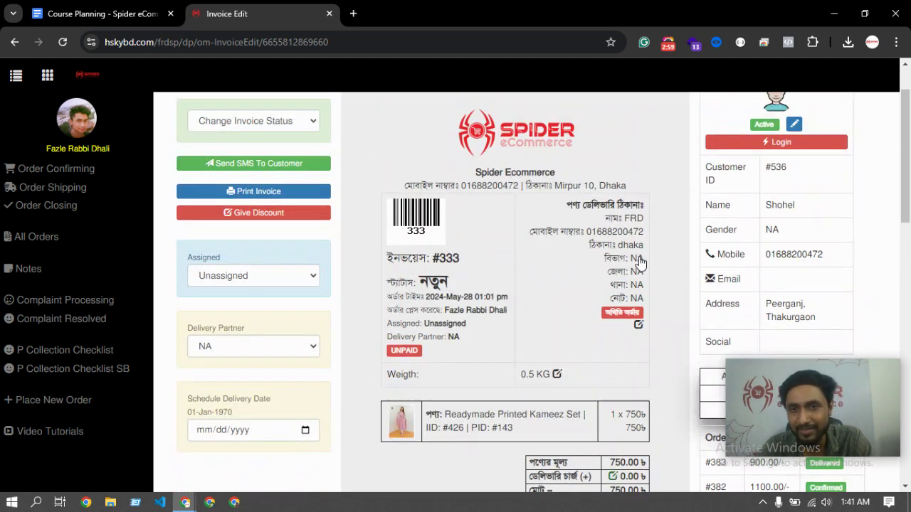
pyautogui.scroll(-3, 635, 316)
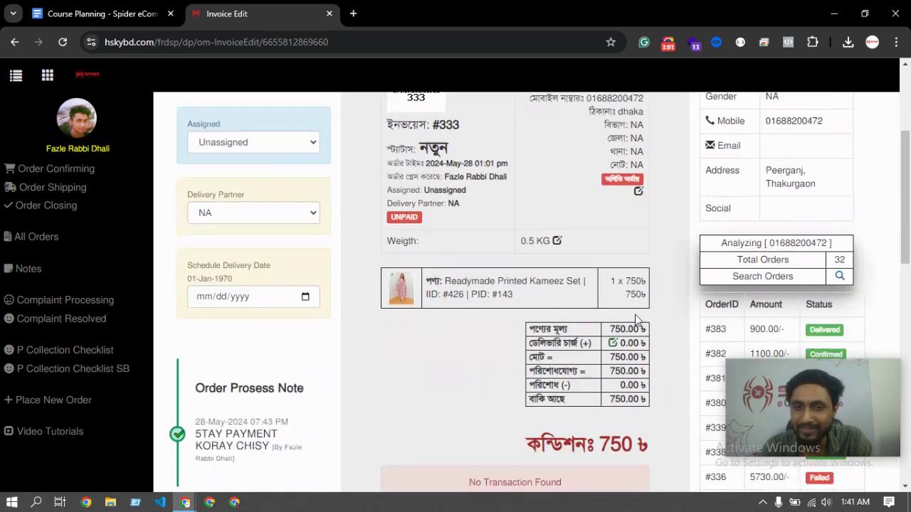
pyautogui.scroll(4, 636, 306)
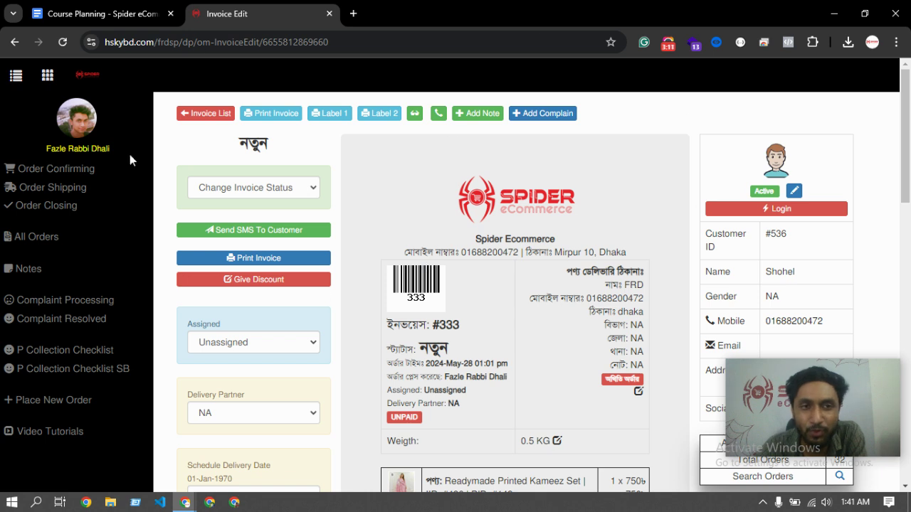
# Step: Change the Kameez Set invoice's status to Payment Pending (will pay) and return to the Order Confirming list
pyautogui.click(288, 189)
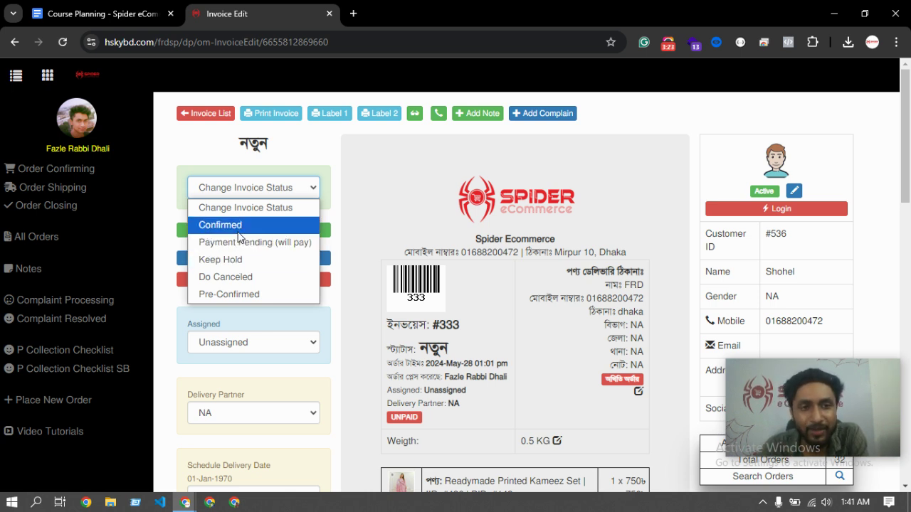
pyautogui.click(359, 223)
pyautogui.click(272, 190)
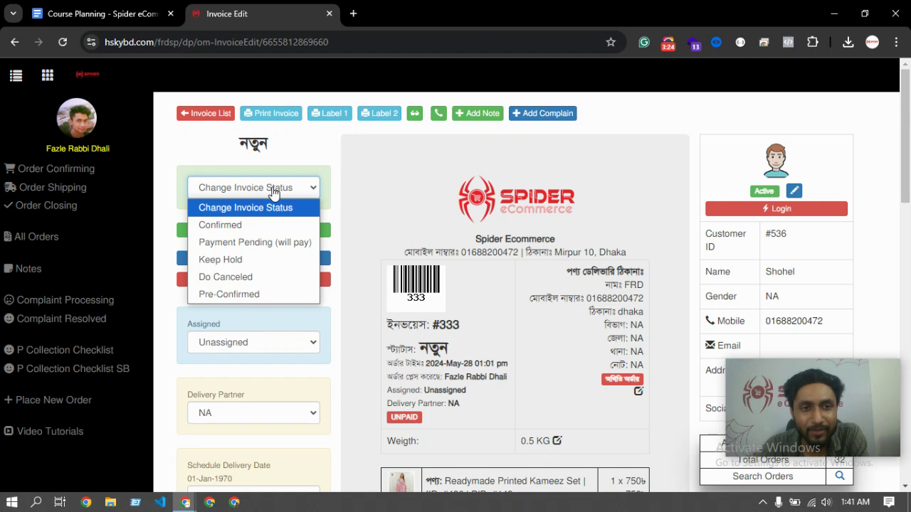
pyautogui.click(269, 242)
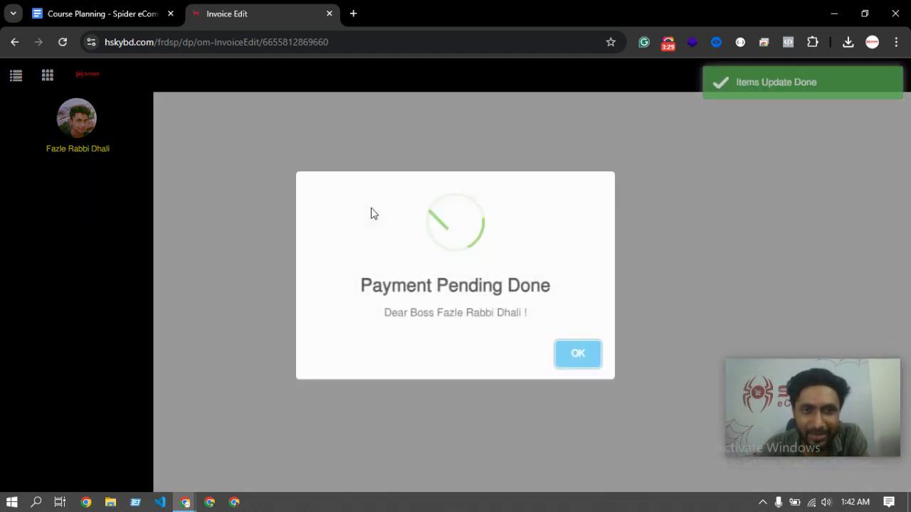
pyautogui.click(47, 75)
pyautogui.click(225, 193)
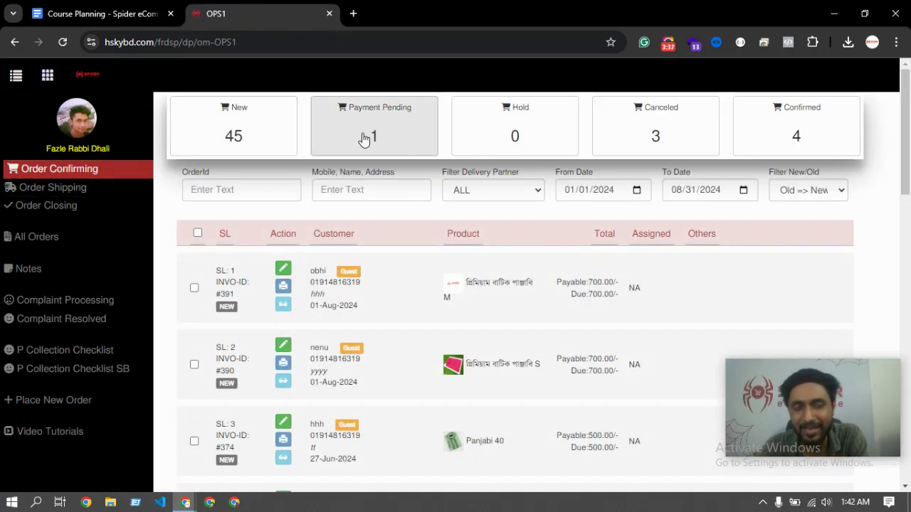
# Step: Open the new T-shirt Woman 40 order and change its invoice status to Payment Pending (will pay)
pyautogui.scroll(-5, 277, 278)
pyautogui.click(283, 262)
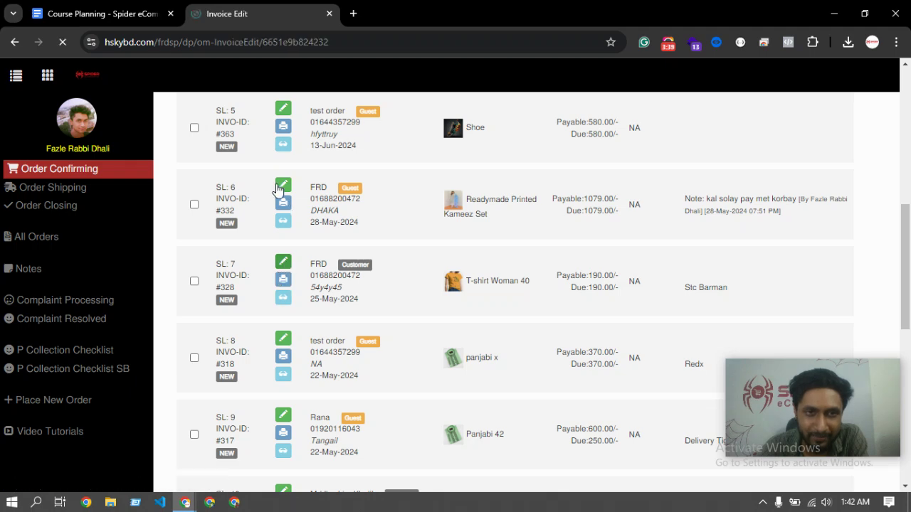
pyautogui.click(259, 187)
pyautogui.click(242, 243)
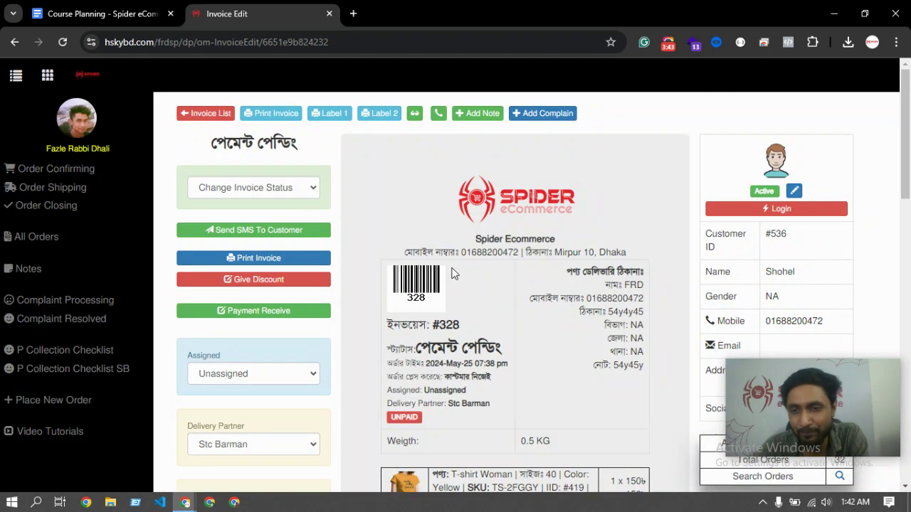
# Step: Return to Order Confirming and compare the Payment Pending orders with the New orders
pyautogui.click(85, 189)
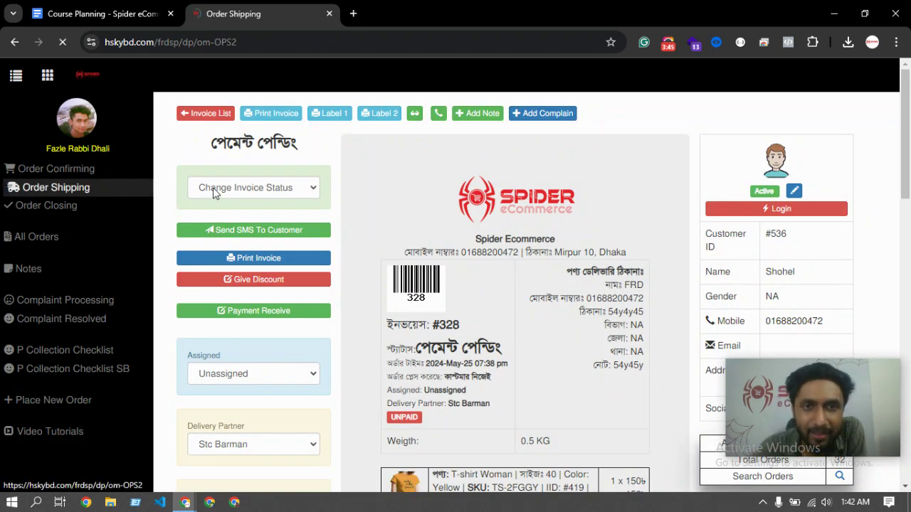
pyautogui.click(56, 169)
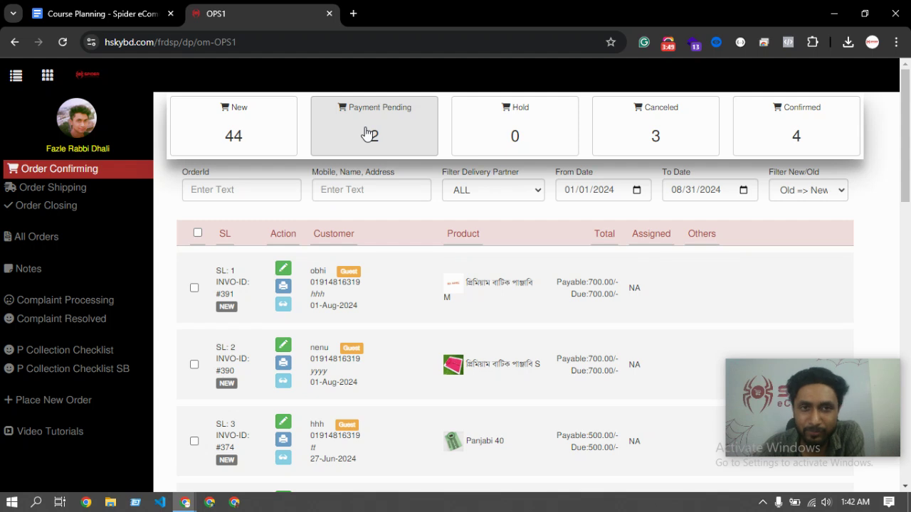
pyautogui.click(377, 138)
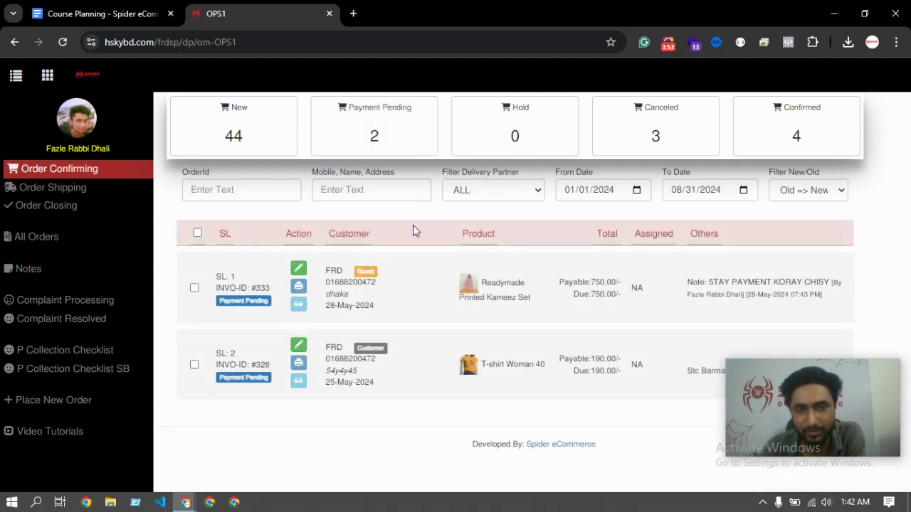
pyautogui.click(376, 133)
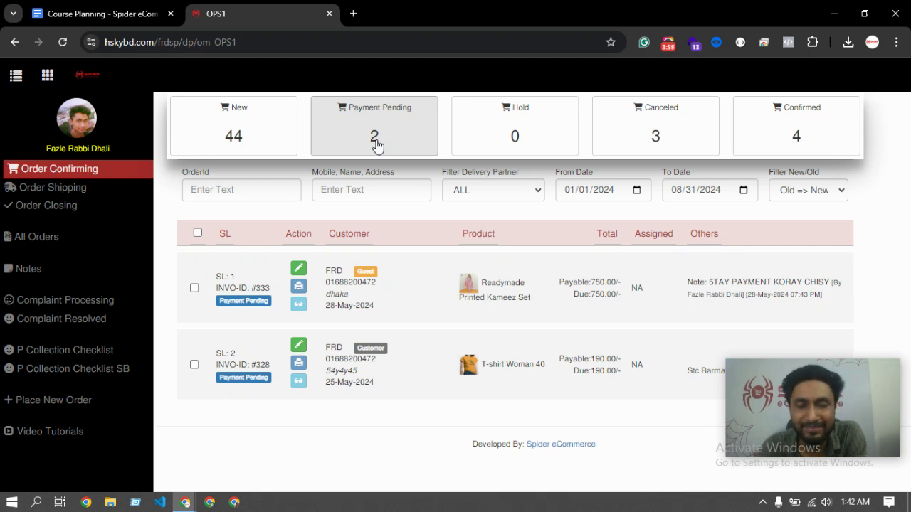
pyautogui.click(245, 134)
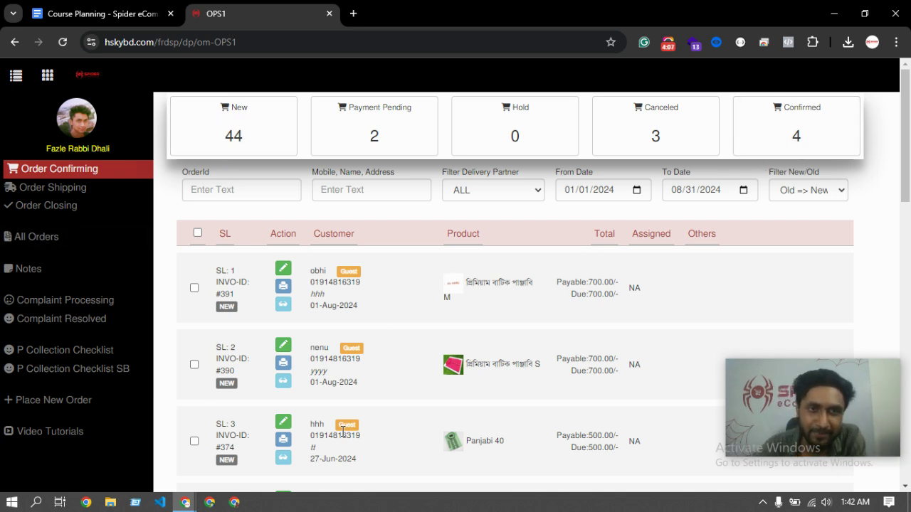
pyautogui.click(380, 136)
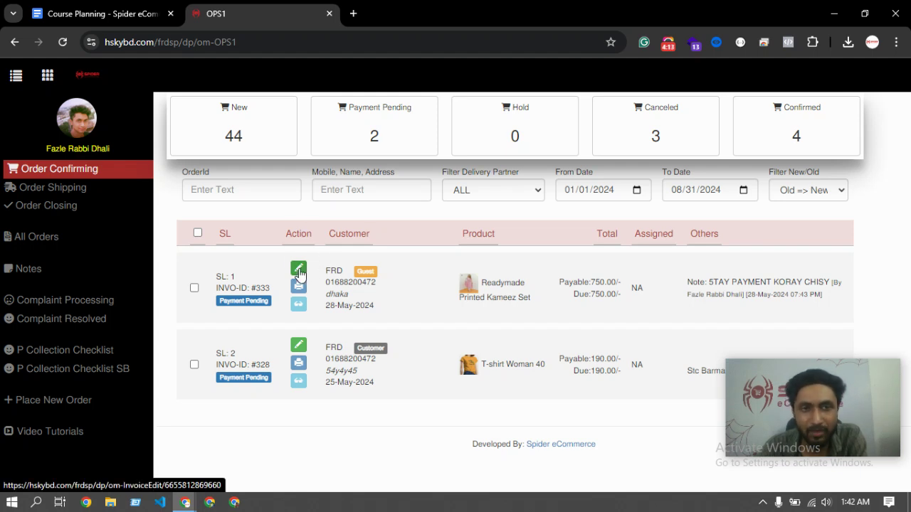
# Step: Open the payment-pending Kameez Set invoice, check which statuses it can be changed to, and return to Order Confirming
pyautogui.click(298, 271)
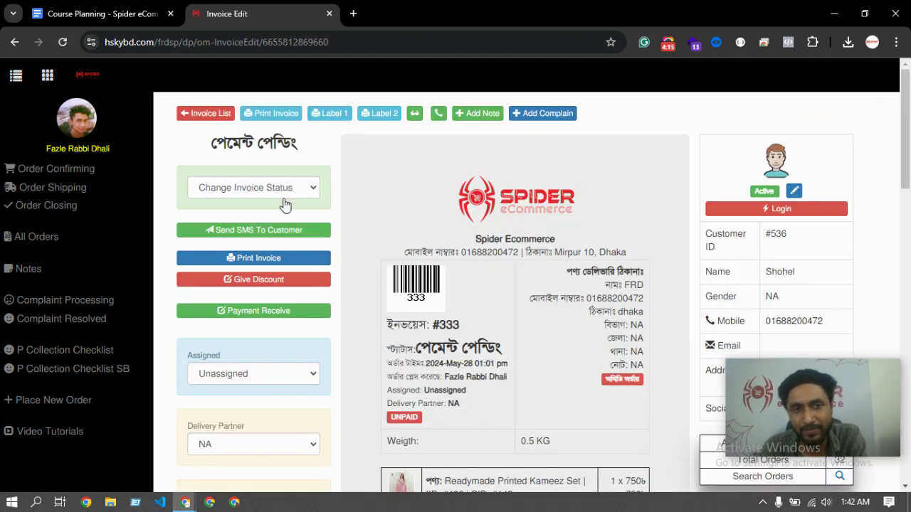
pyautogui.click(283, 192)
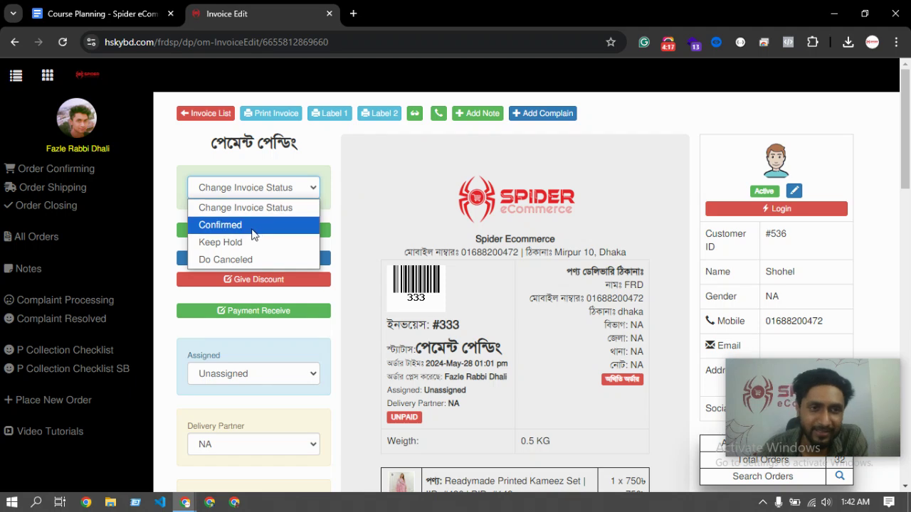
pyautogui.click(354, 184)
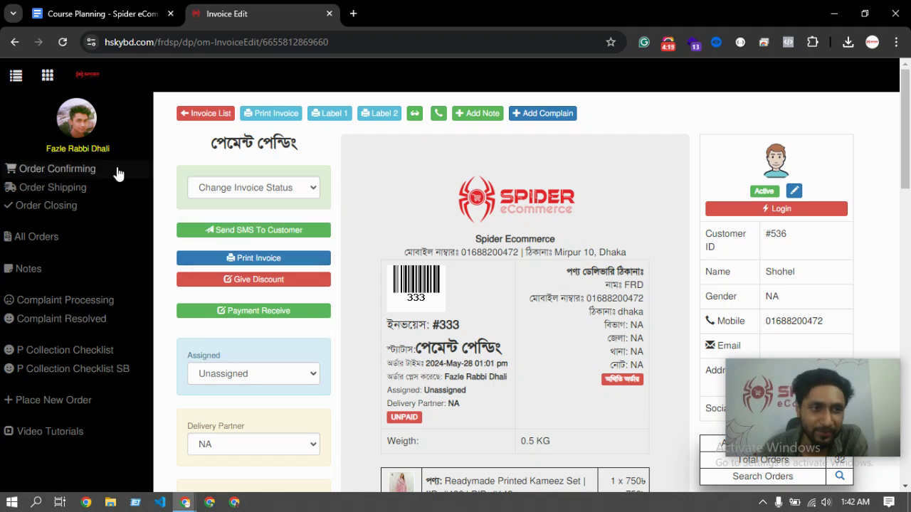
pyautogui.click(107, 171)
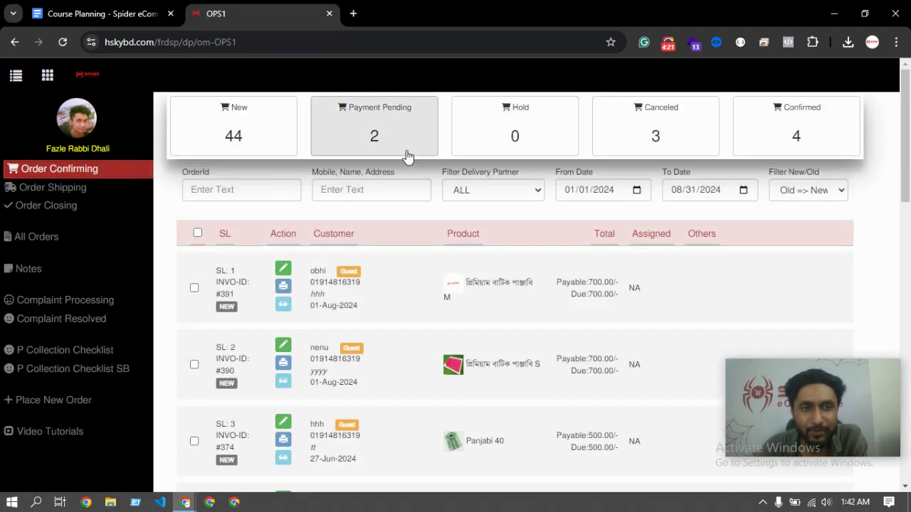
# Step: Reopen the Kameez Set invoice from the Payment Pending orders and review its details and available statuses
pyautogui.click(405, 151)
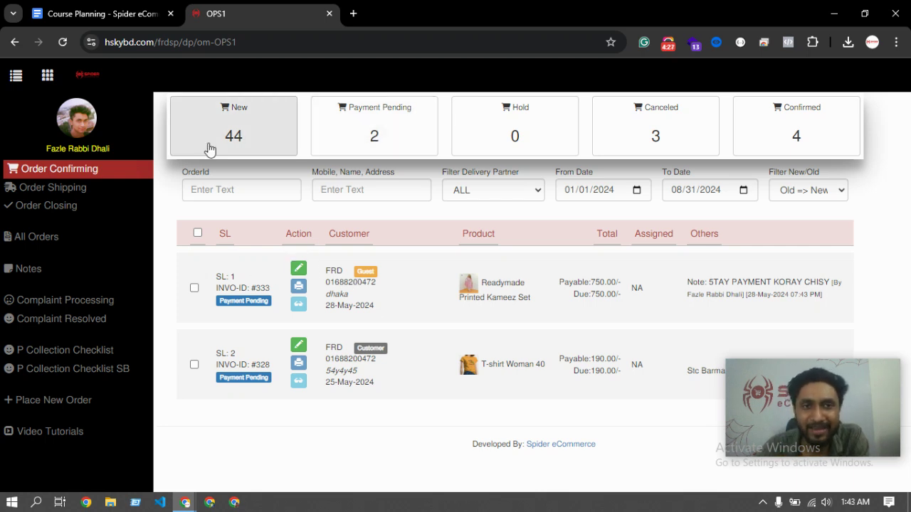
pyautogui.click(391, 122)
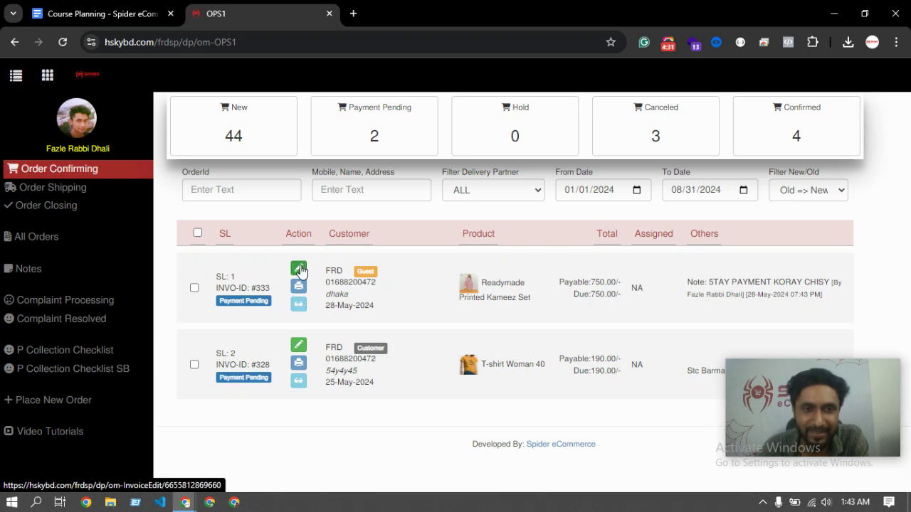
pyautogui.click(298, 268)
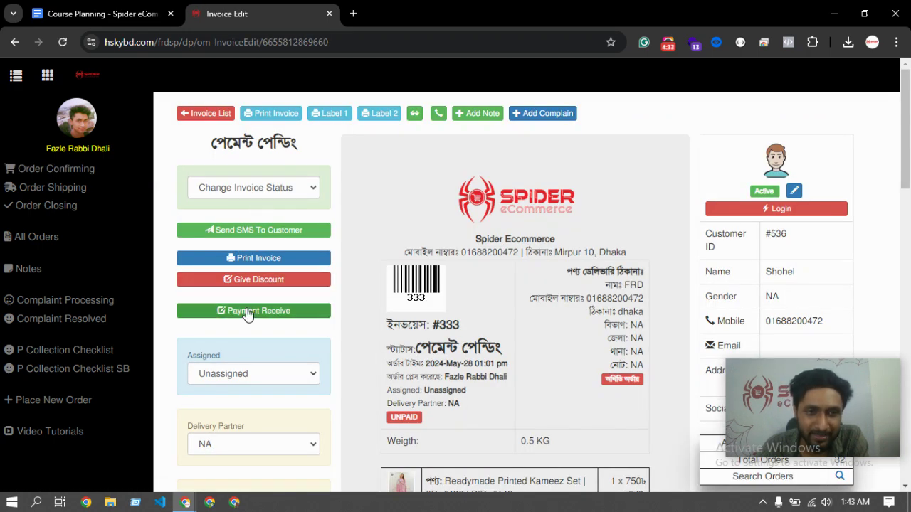
pyautogui.scroll(-4, 292, 306)
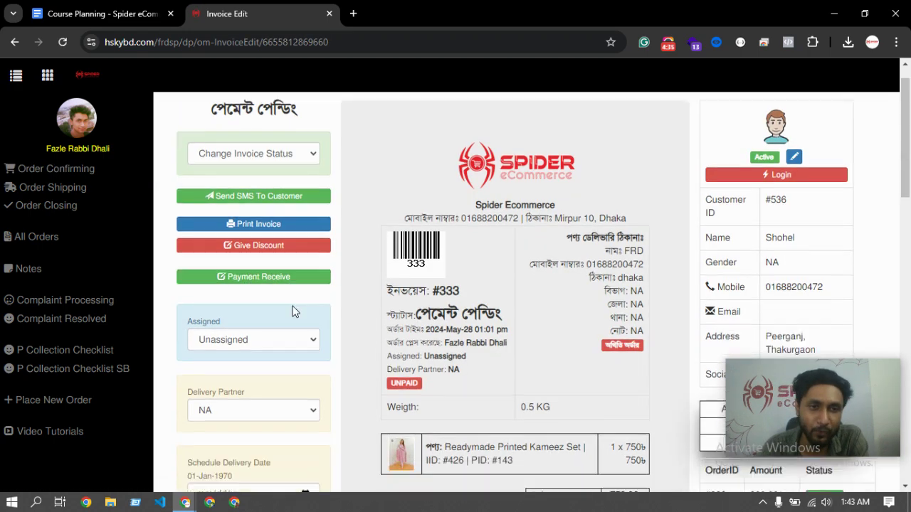
pyautogui.scroll(4, 351, 284)
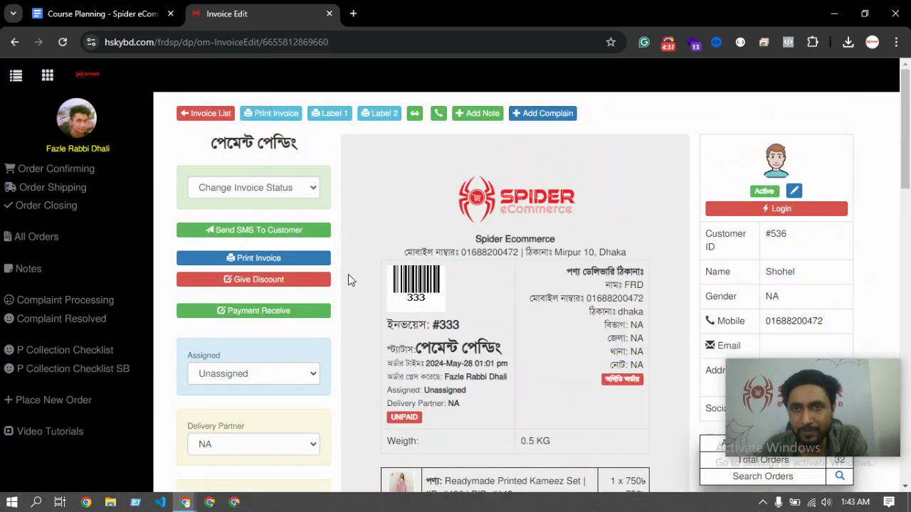
pyautogui.click(254, 202)
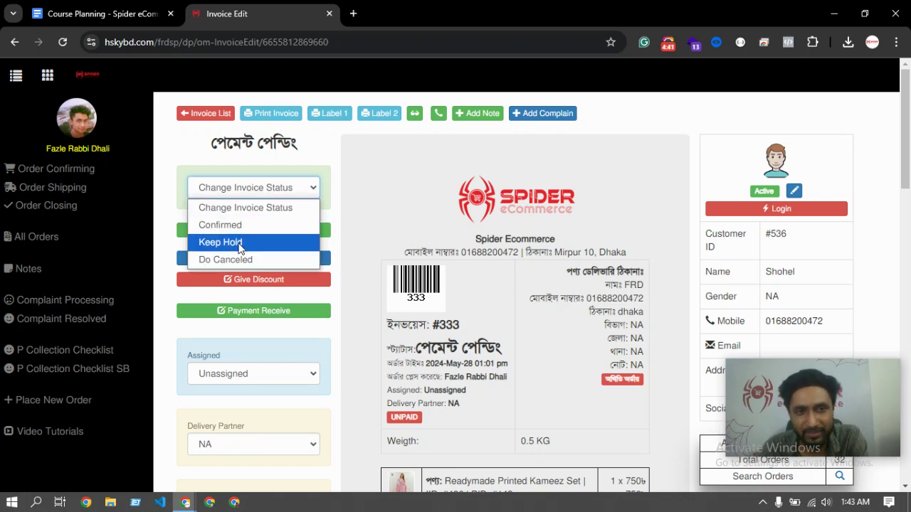
pyautogui.click(361, 204)
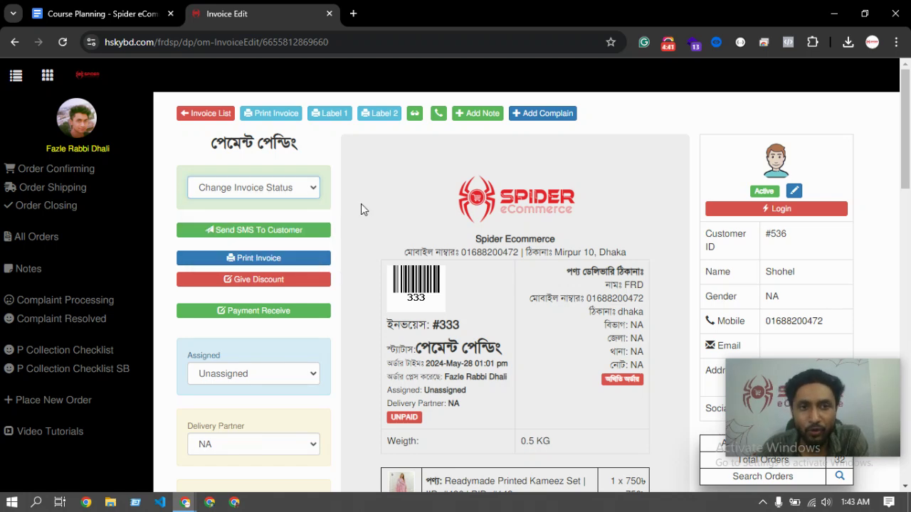
# Step: View the cancellation reasons for the Kameez Set invoice without cancelling it, and return to the Order Confirming list
pyautogui.click(278, 188)
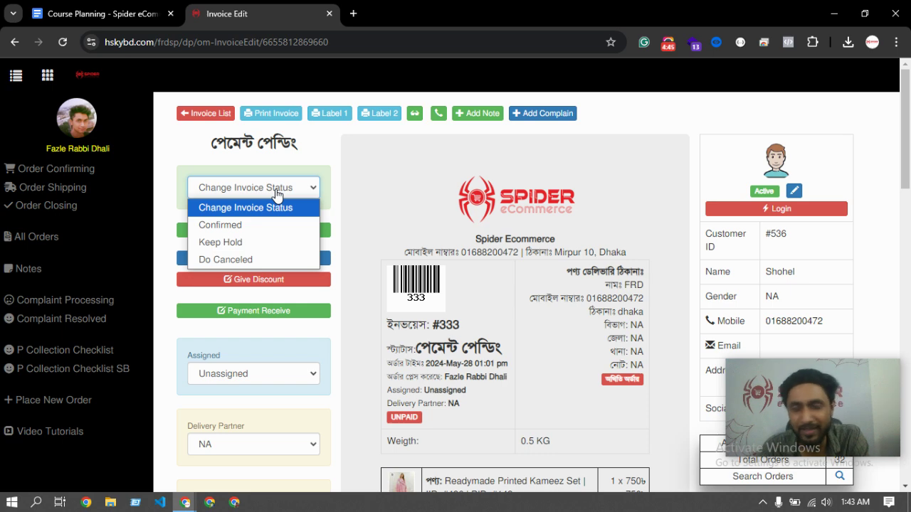
pyautogui.click(239, 261)
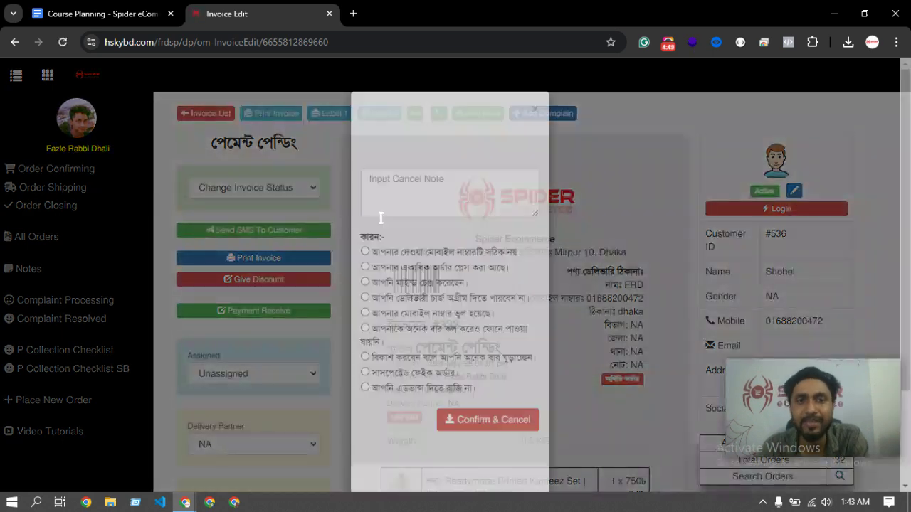
pyautogui.click(534, 169)
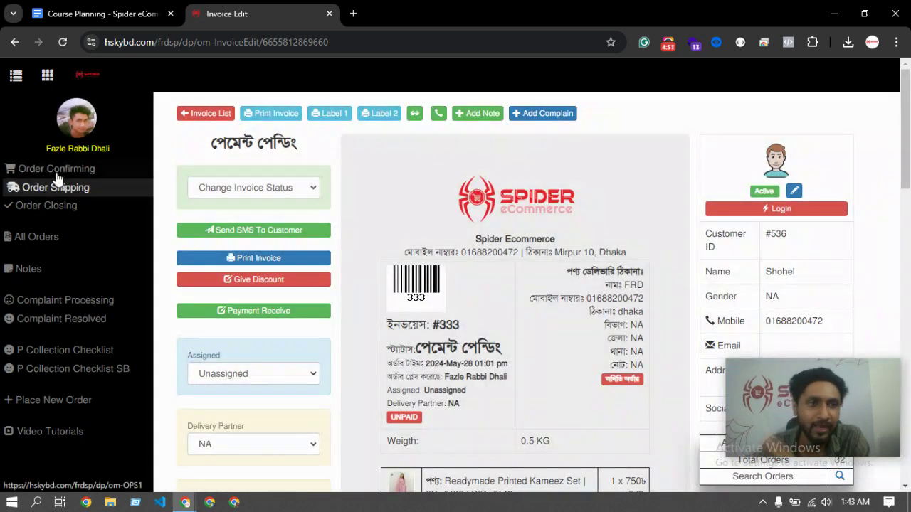
pyautogui.click(61, 170)
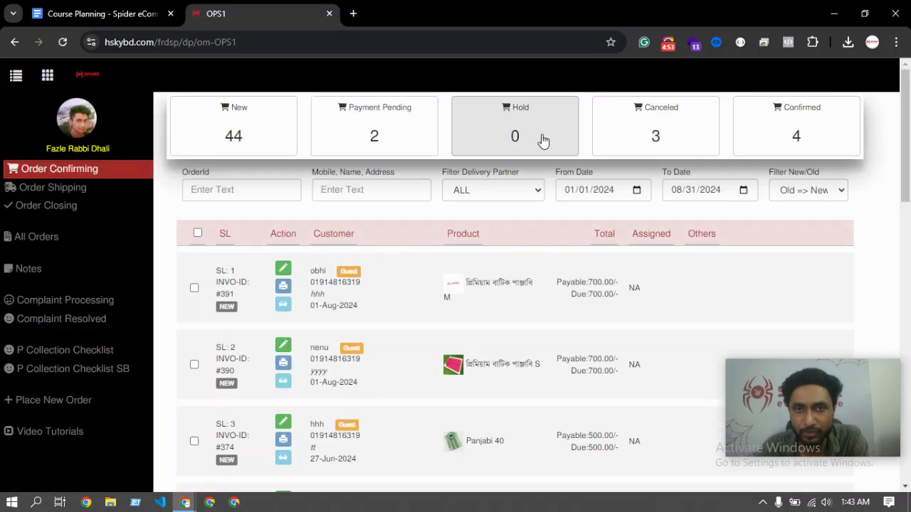